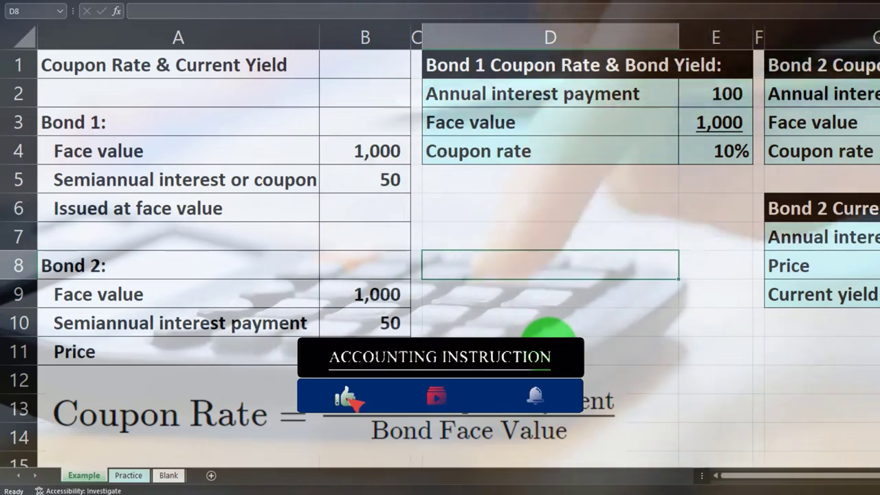
- Switch to the Practice sheet to view its empty Bond 1 and Bond 2 result blocks
left_click(129, 475)
left_click(575, 155)
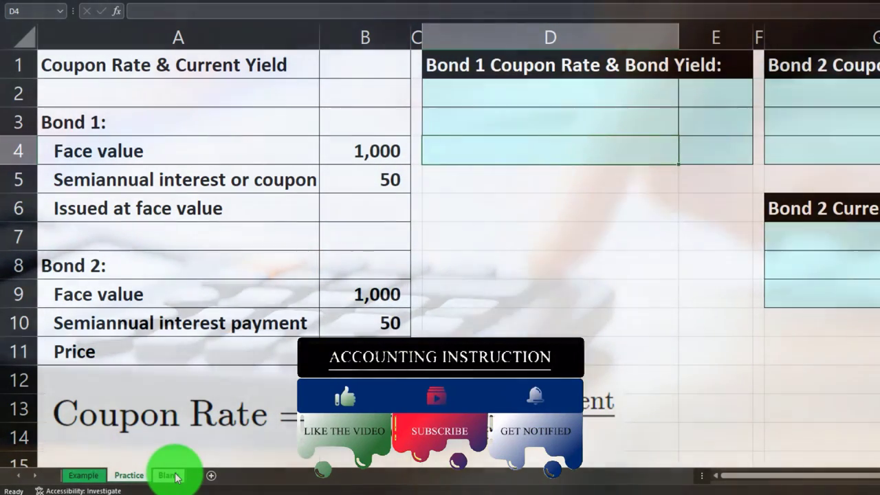
- Switch to the Blank sheet and select the entire worksheet
left_click(168, 475)
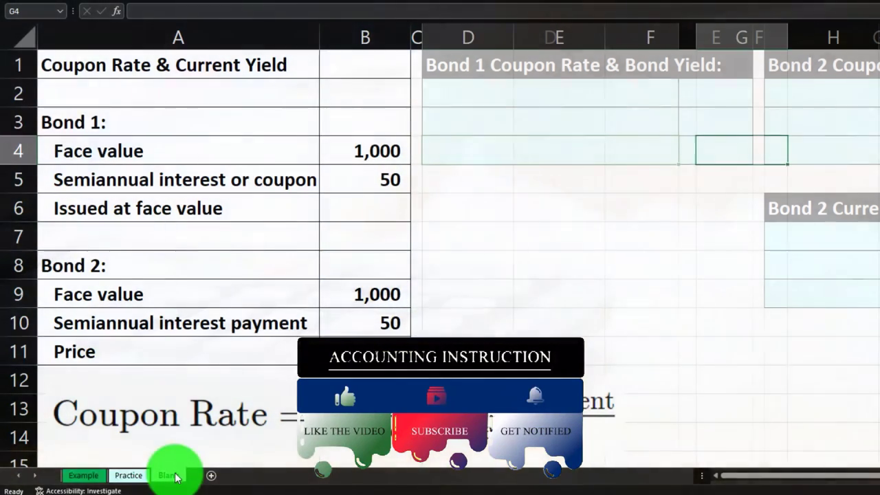
left_click(566, 170)
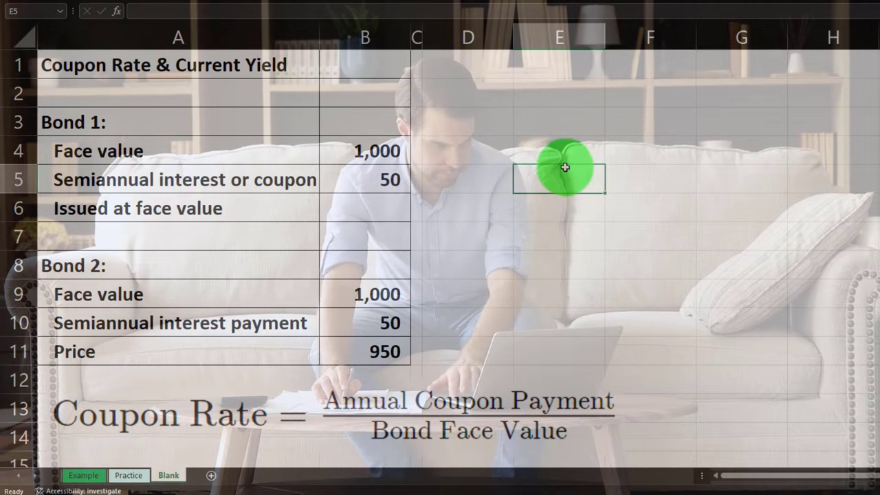
left_click(43, 37)
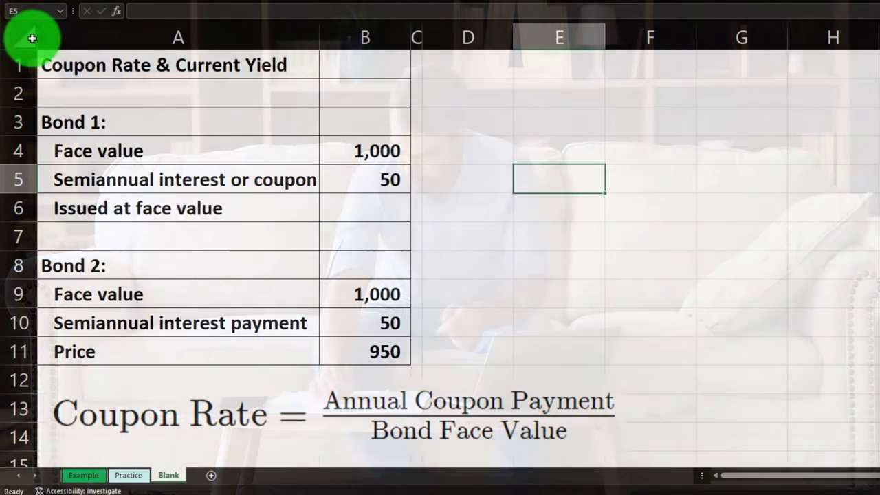
left_click(25, 39)
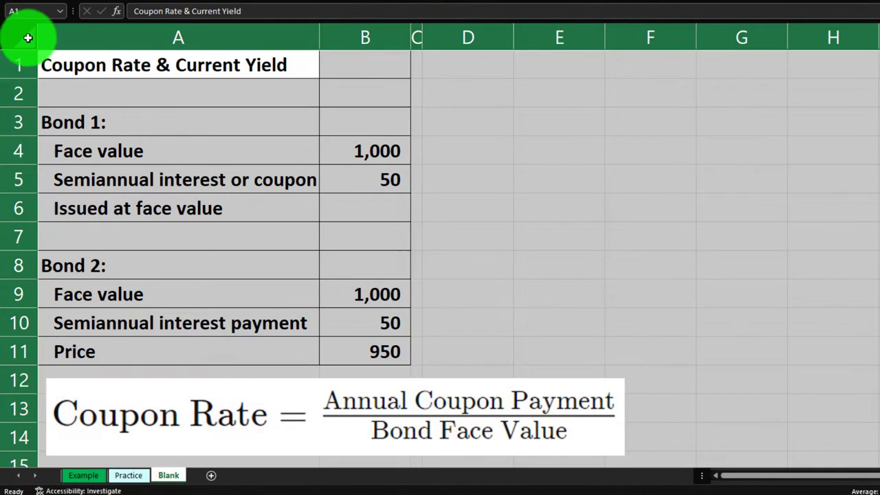
right_click(590, 131)
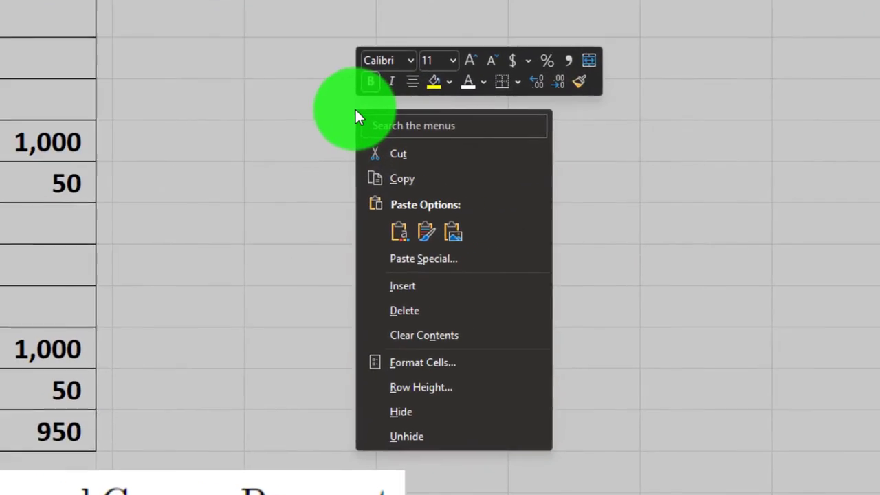
left_click(404, 359)
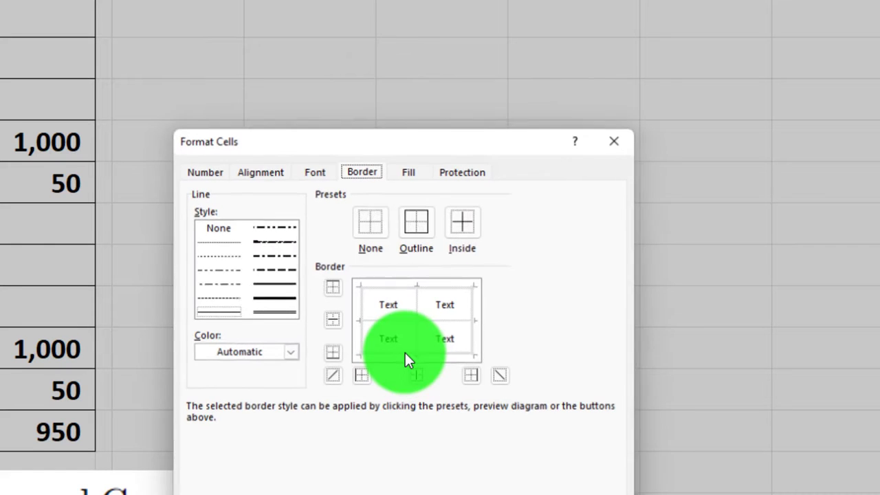
left_click_drag(320, 147, 331, 38)
left_click(215, 62)
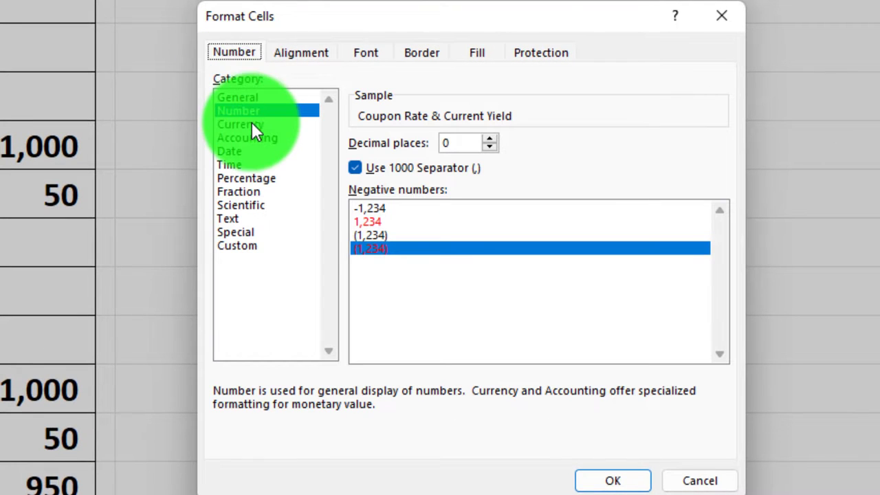
left_click(252, 125)
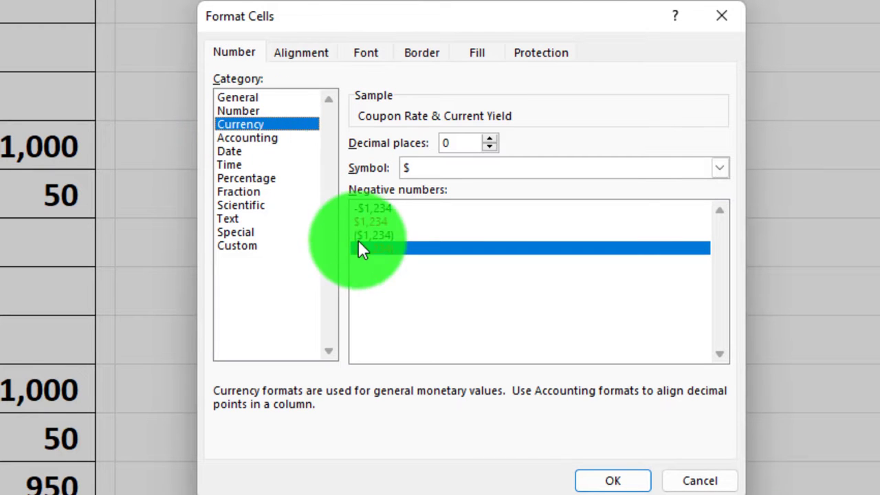
left_click(517, 167)
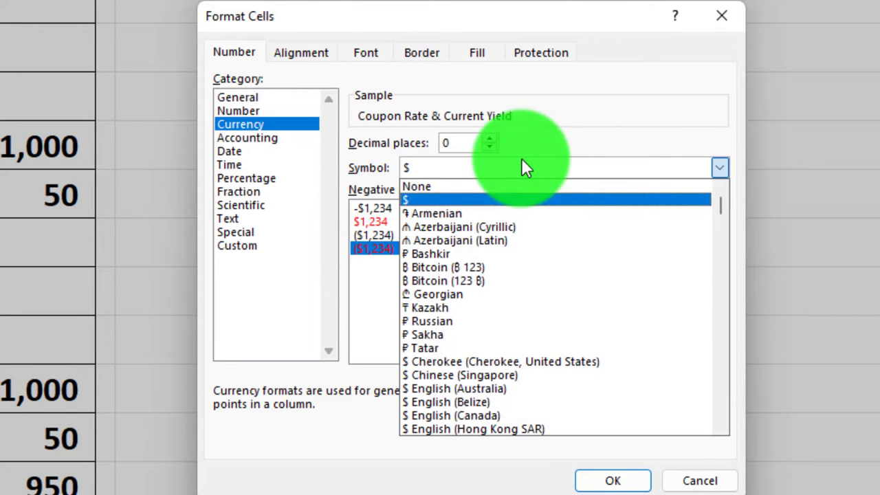
left_click(478, 185)
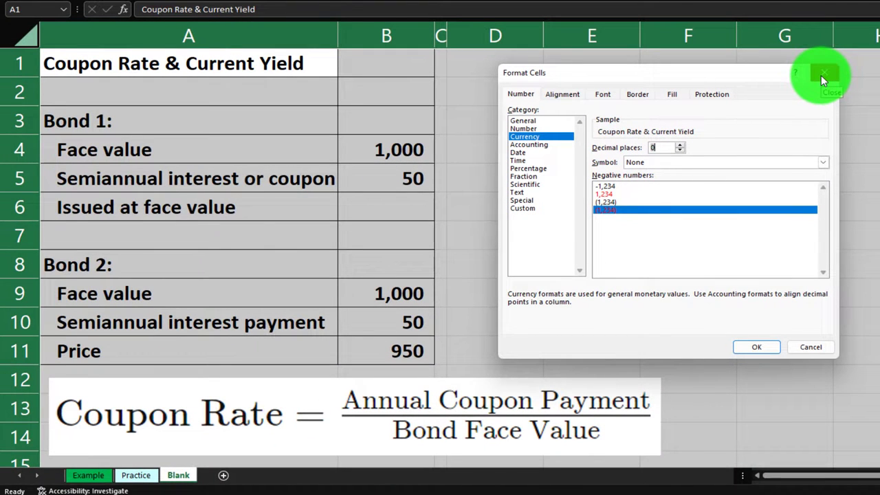
left_click(823, 76)
left_click(276, 113)
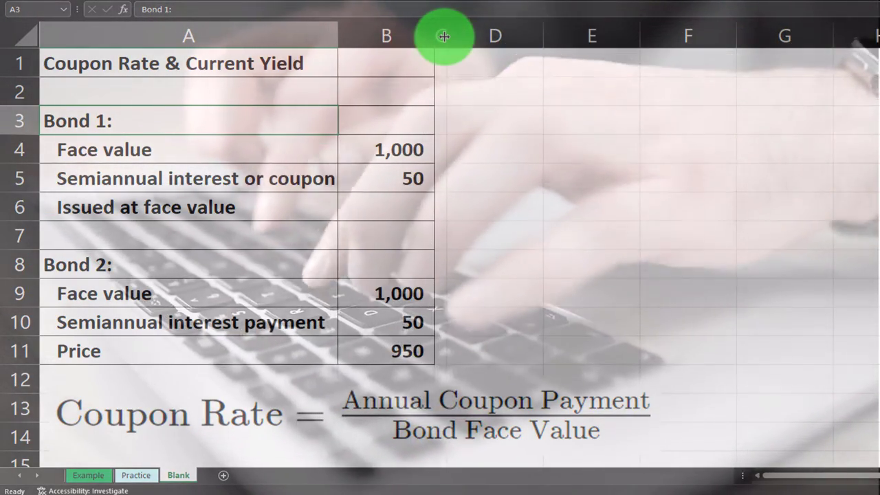
scroll(444, 35, "down", 2)
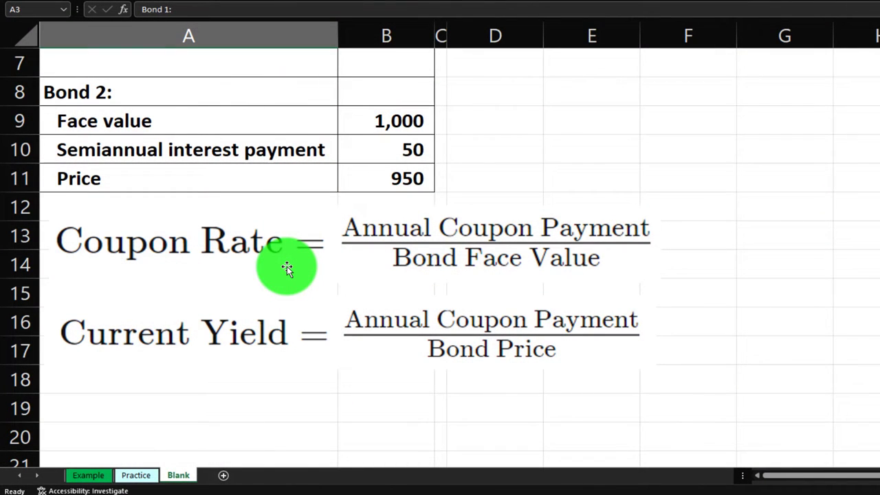
scroll(288, 269, "up", 2)
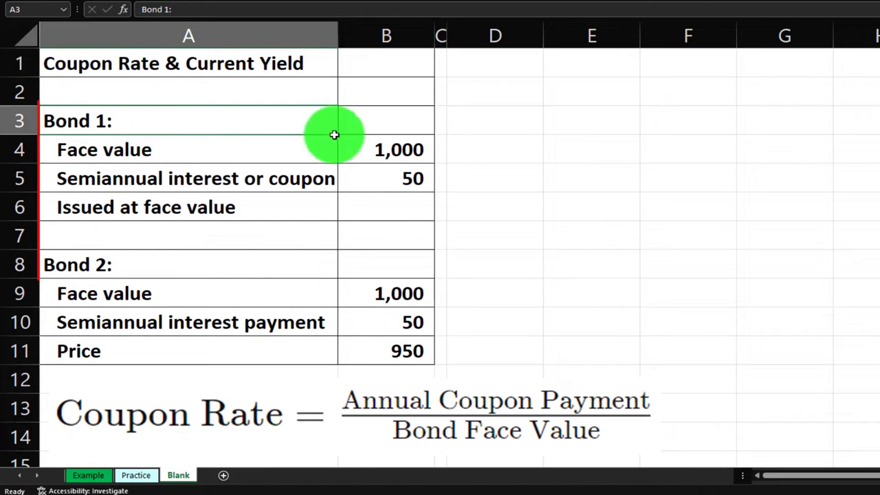
key("Down")
key("Right")
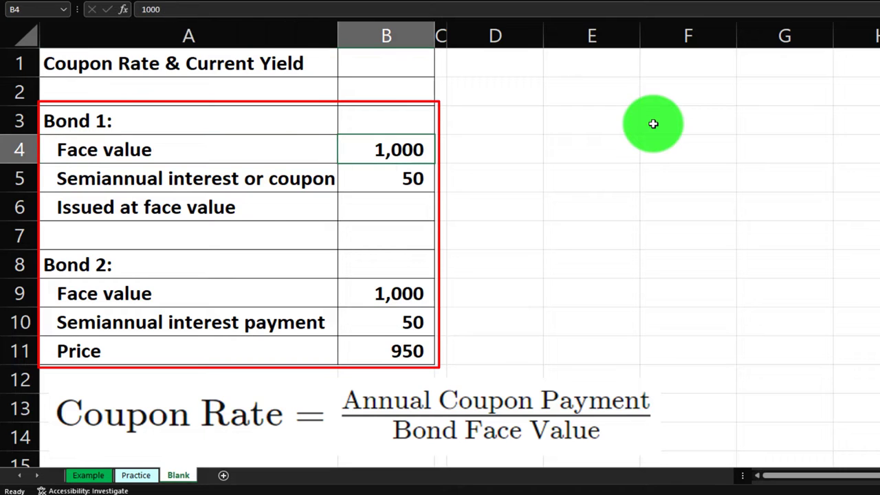
key("Down")
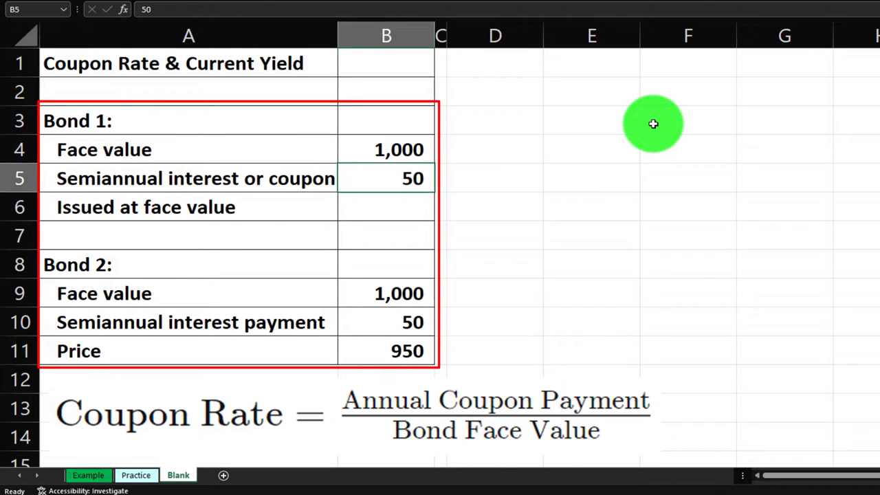
key("Left")
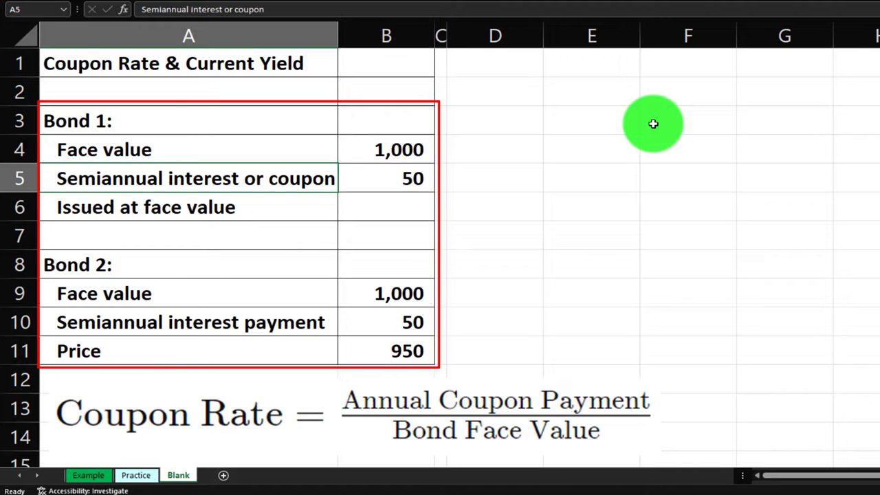
key("Right")
key("Down")
key("Left")
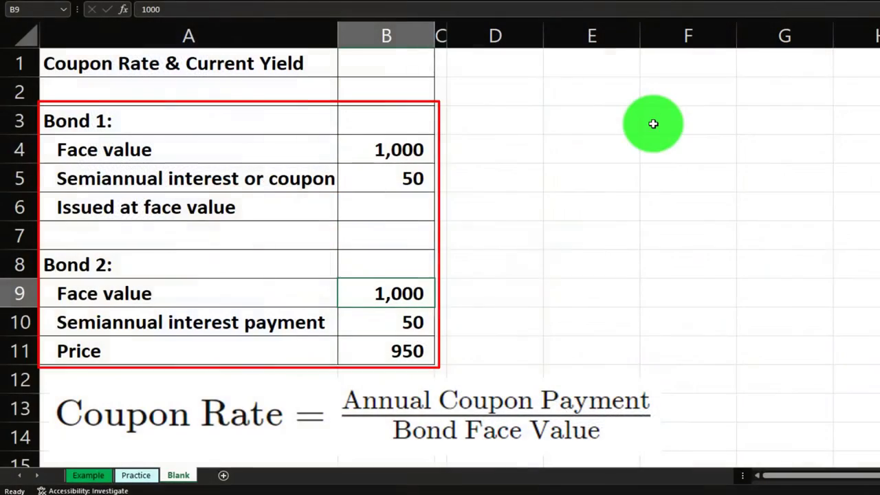
key("Down")
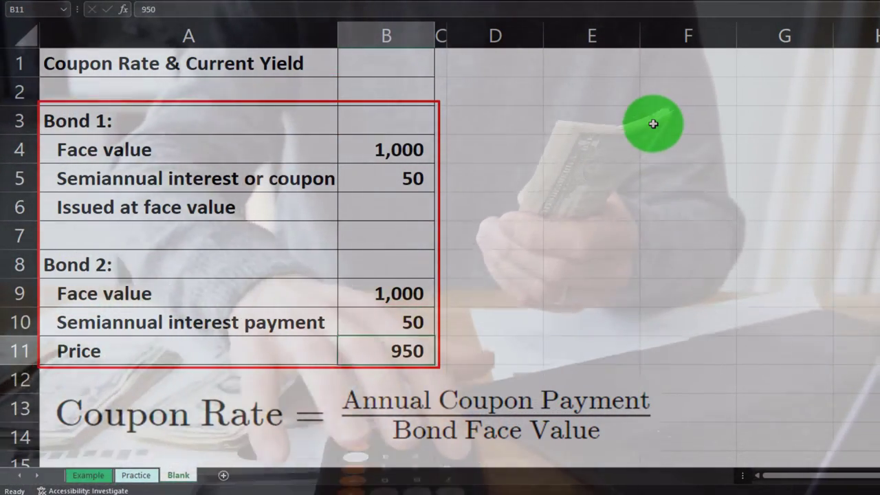
key("Down")
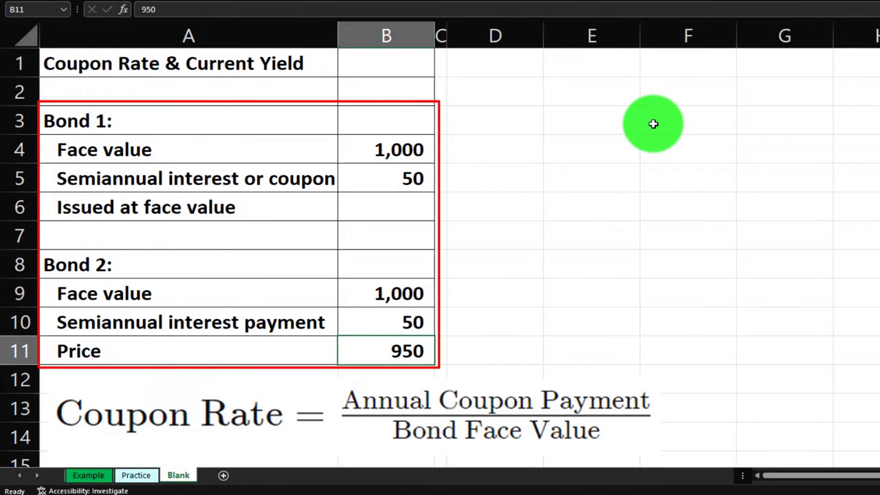
key("Up")
key("Up")
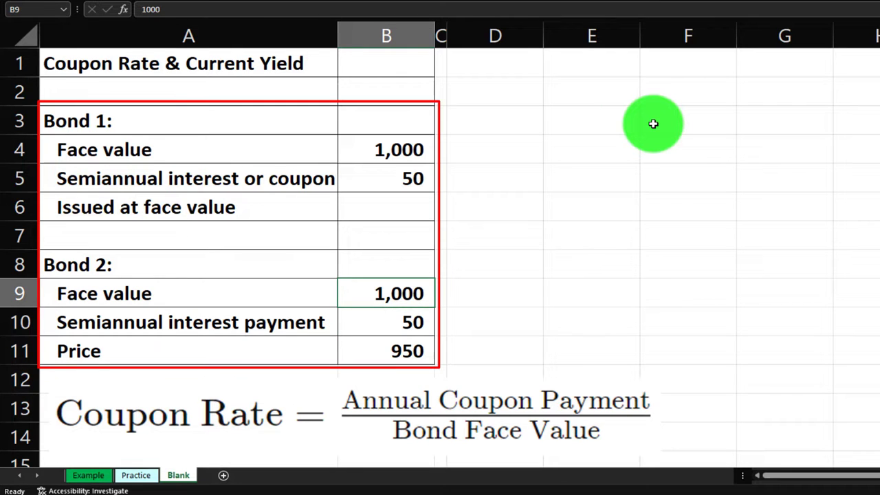
key("Up")
key("Up")
key("Up")
key("Up")
key("Up")
key("Up")
key("Up")
key("Up")
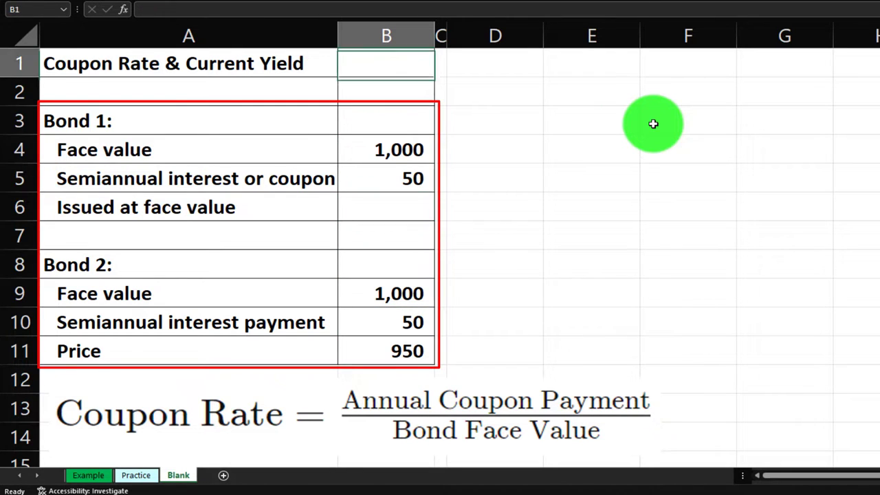
key("Right")
key("Right")
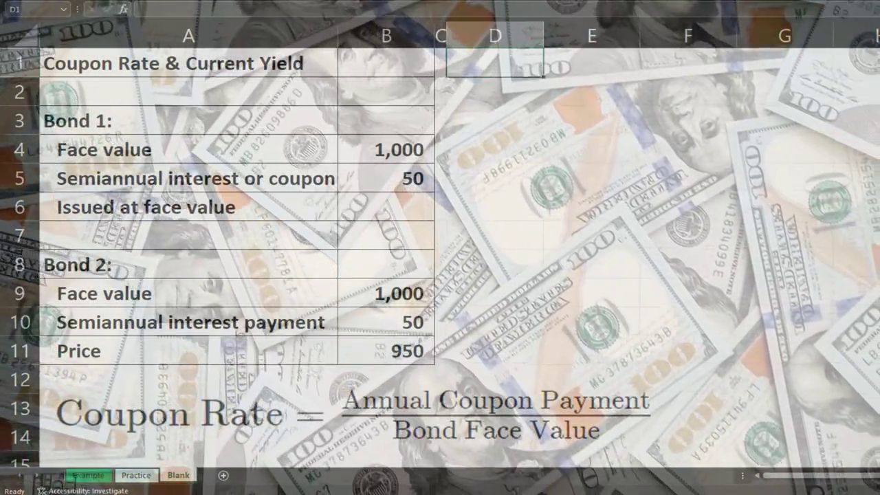
- Enter the 'Bond 1 Coupon Rate & Yild:' heading in D1 and widen column D to fit it
type("Bond 1 Coupon")
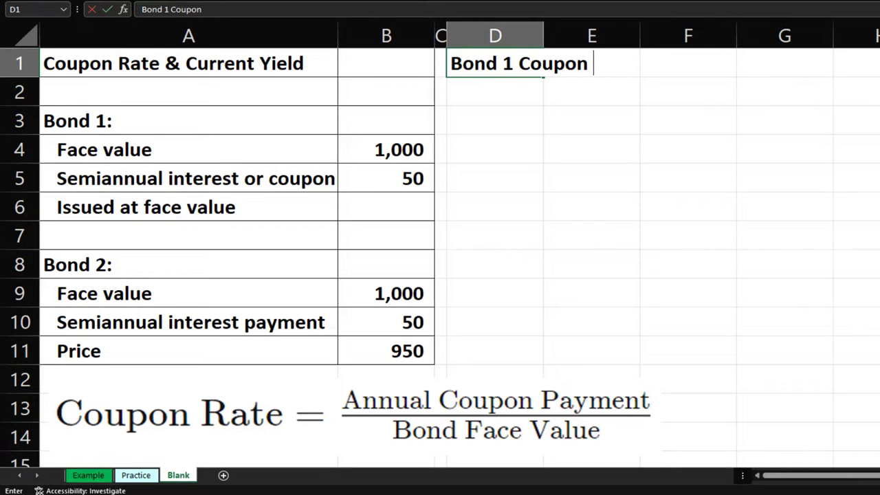
type(" Rate & Yild:")
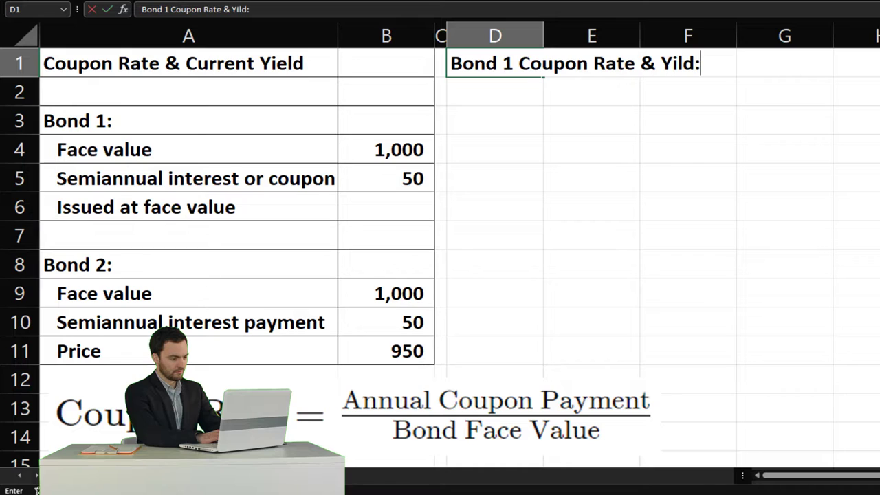
key("Return")
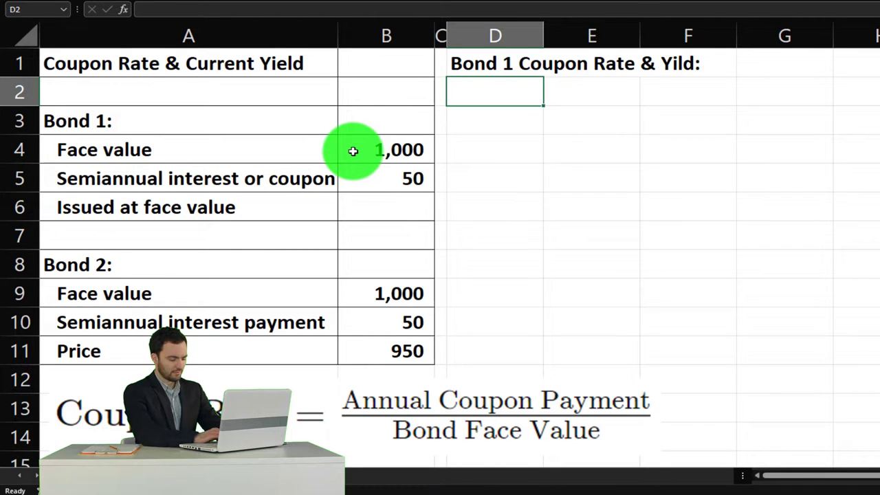
left_click(548, 122)
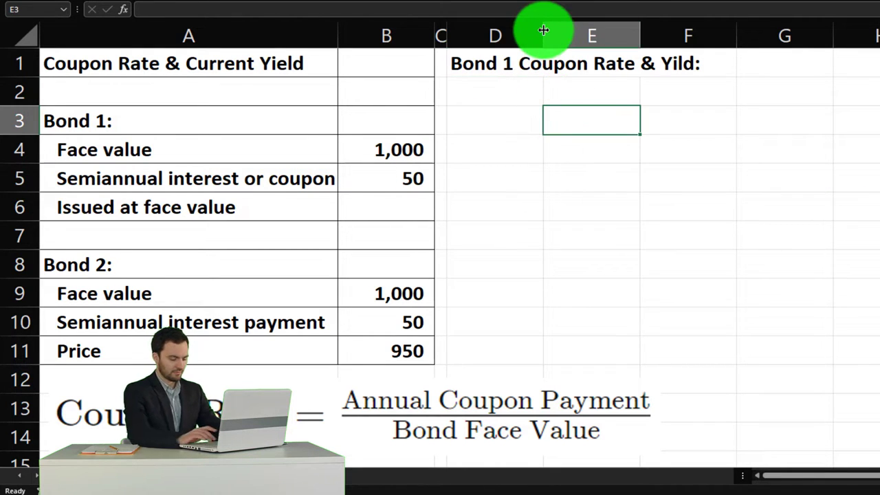
left_click_drag(543, 30, 707, 34)
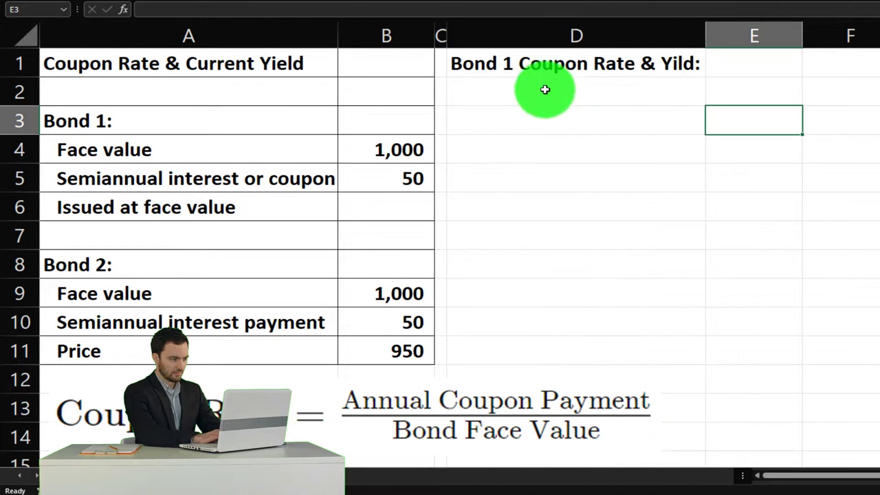
- Fill the D1:E1 heading cells black
left_click_drag(524, 59, 719, 59)
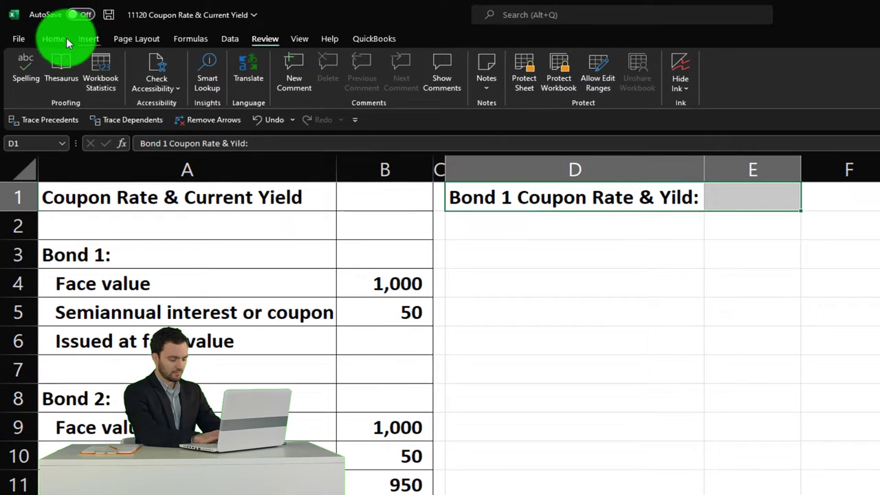
left_click(55, 39)
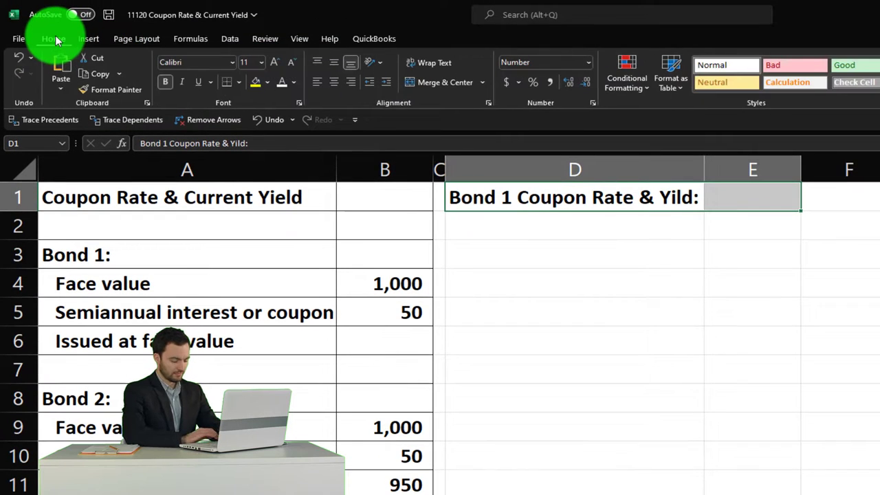
left_click(267, 83)
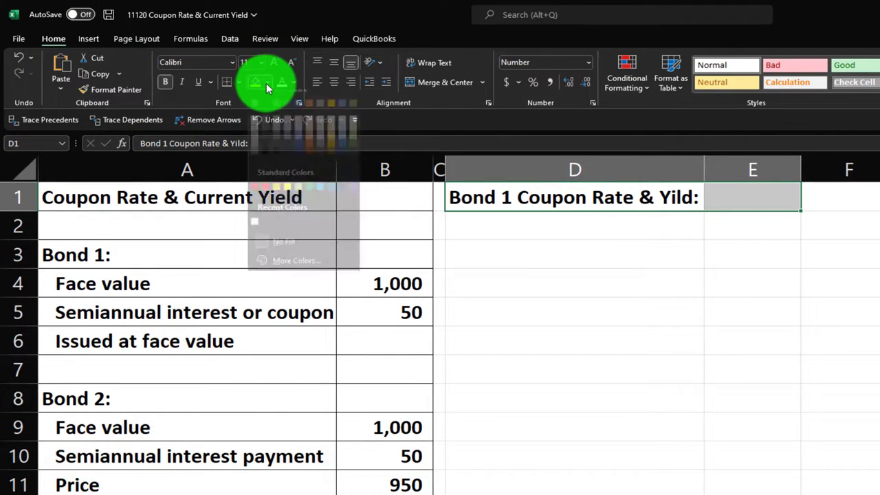
left_click(268, 113)
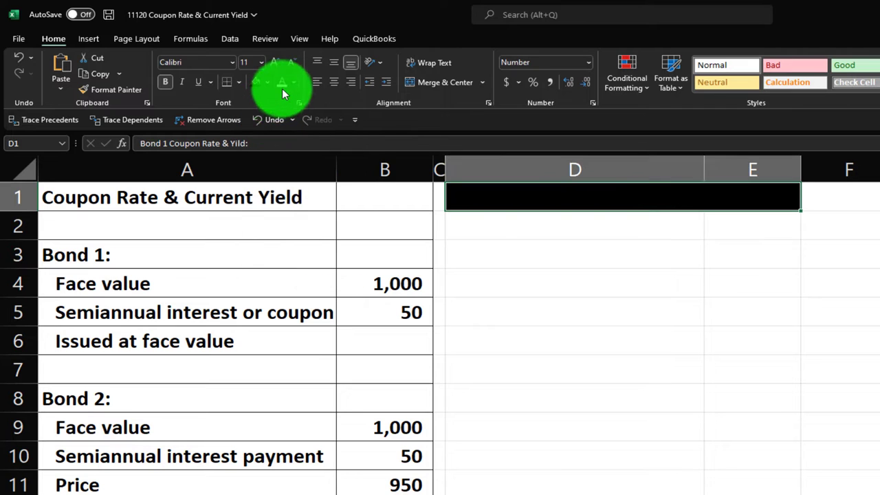
key("Return")
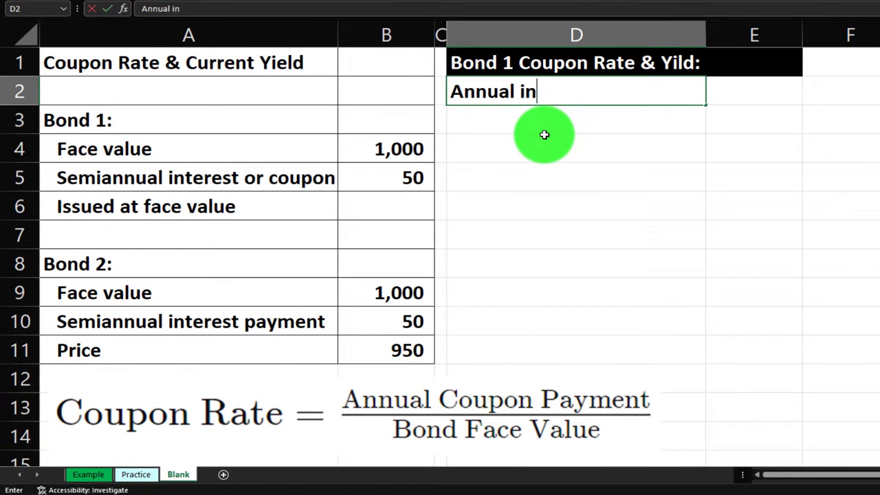
- Label D2 'Annual interest payment' and enter =B5*2 in E2, giving 100
type("Annual interest payment")
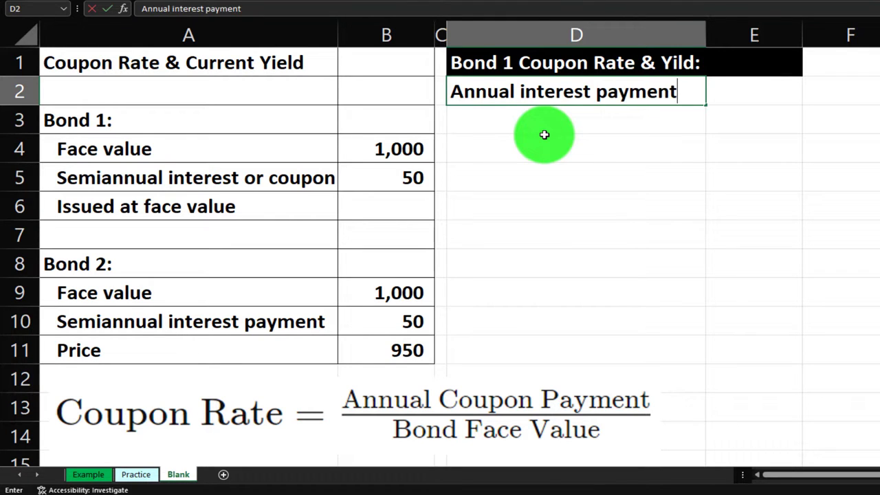
key("Tab")
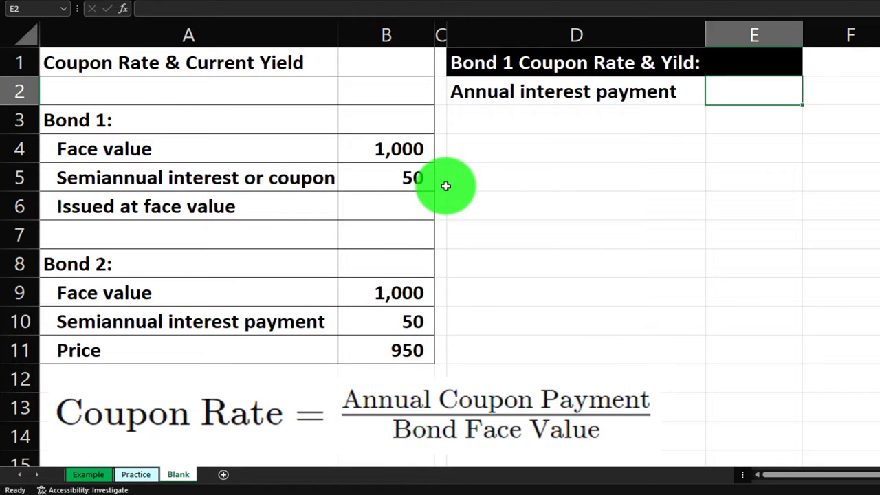
type("=")
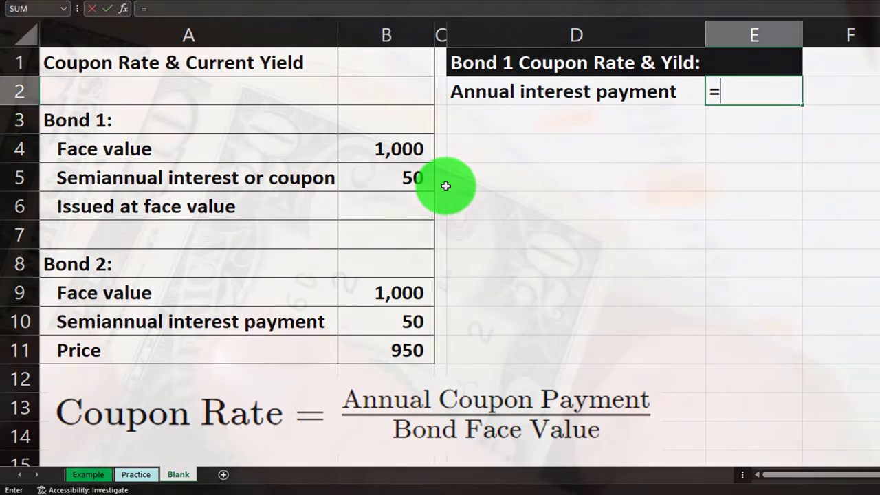
key("Left")
key("Left")
key("Left")
key("Down")
key("Down")
key("Down")
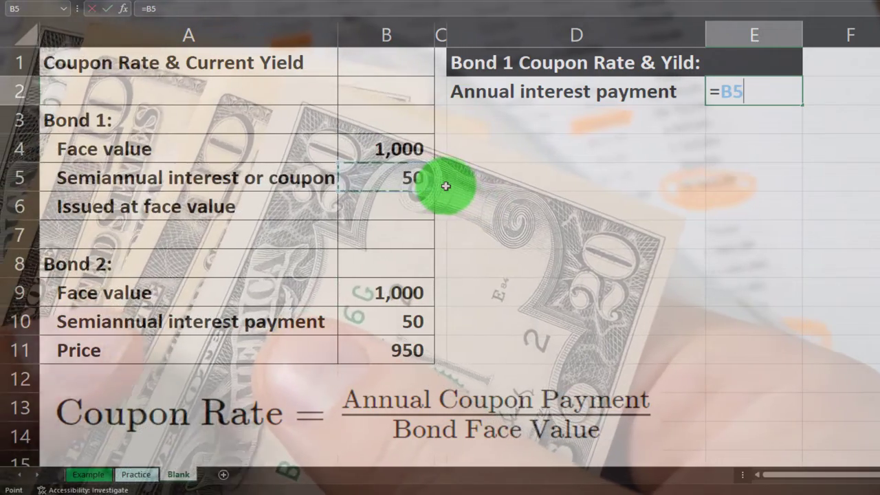
type("*2")
key("Return")
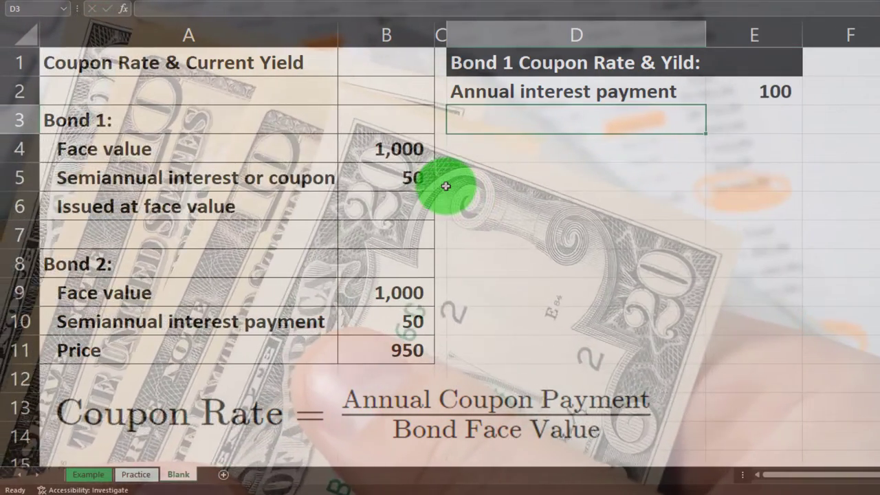
- Label D3 'Face value' and link E3 to B4, showing 1,000
type("Face value")
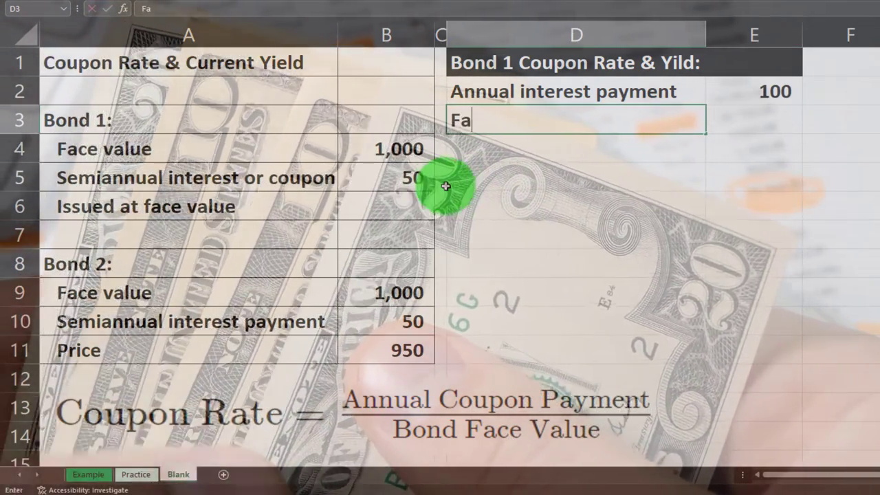
key("Tab")
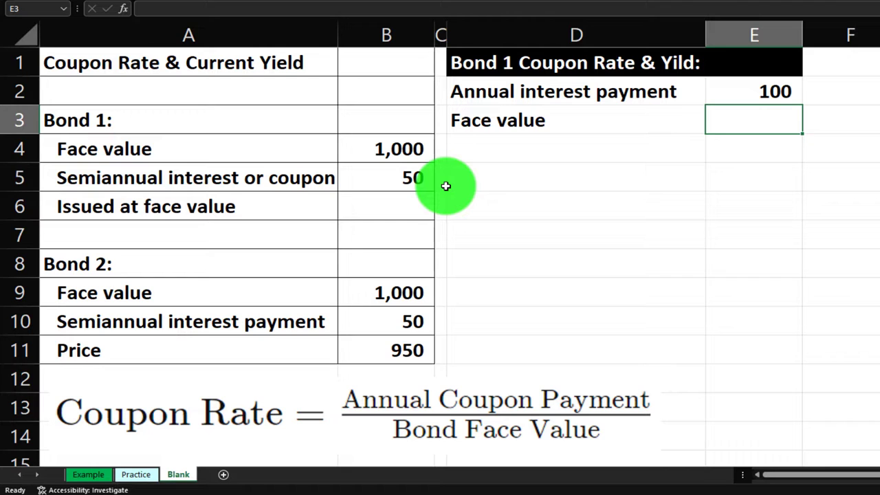
type("=")
key("Left")
key("Left")
key("Left")
key("Down")
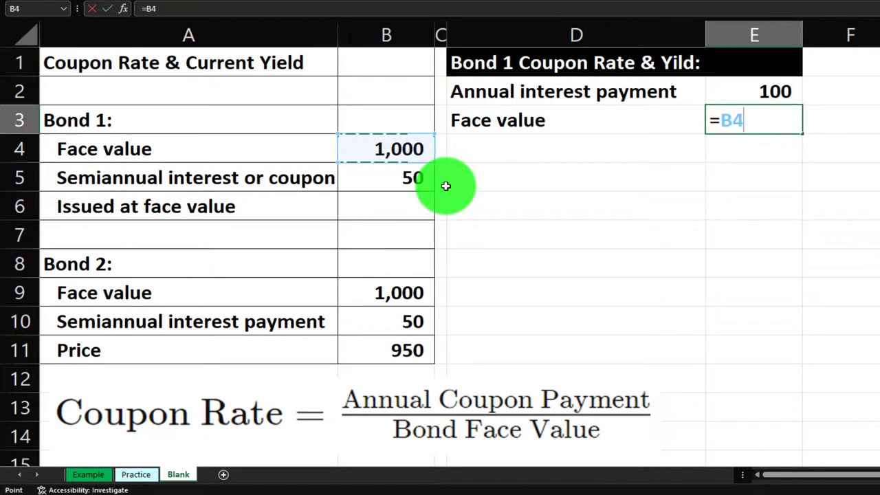
key("Return")
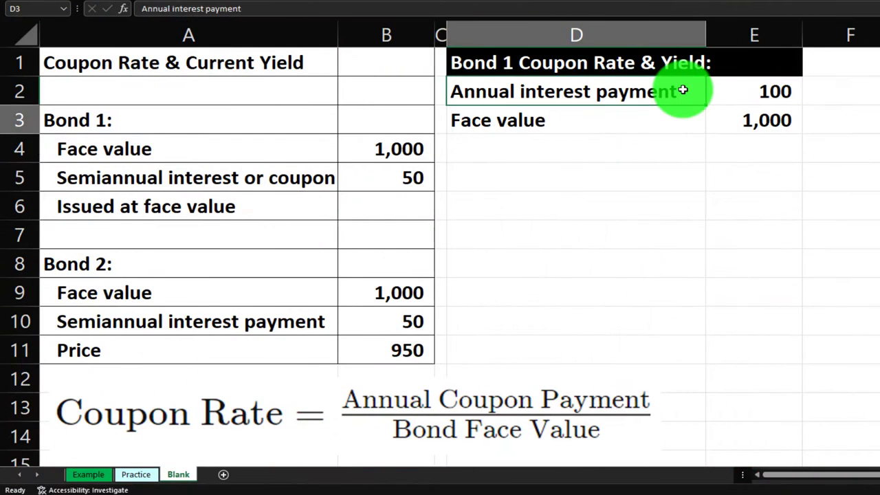
key("Return")
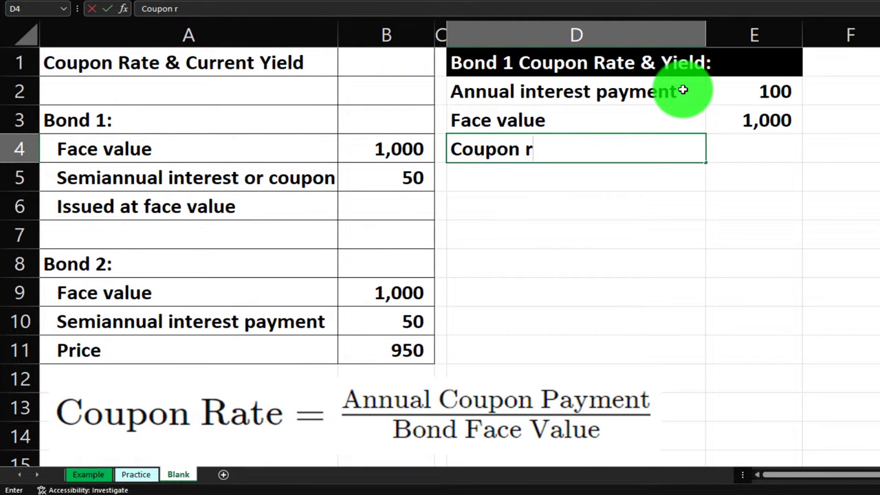
- Label D4 'Coupon rate and yield', enter =E2/E3 in E4, and format it as a percentage
type("Coupon rate and yield")
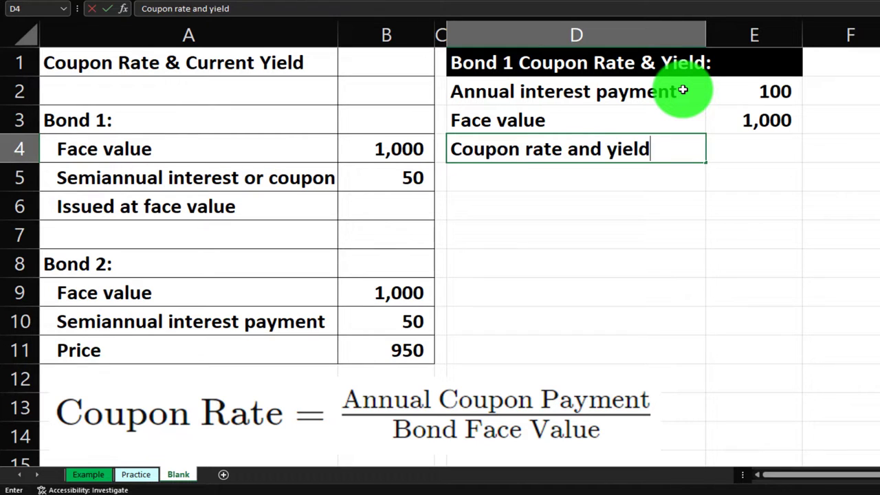
key("Tab")
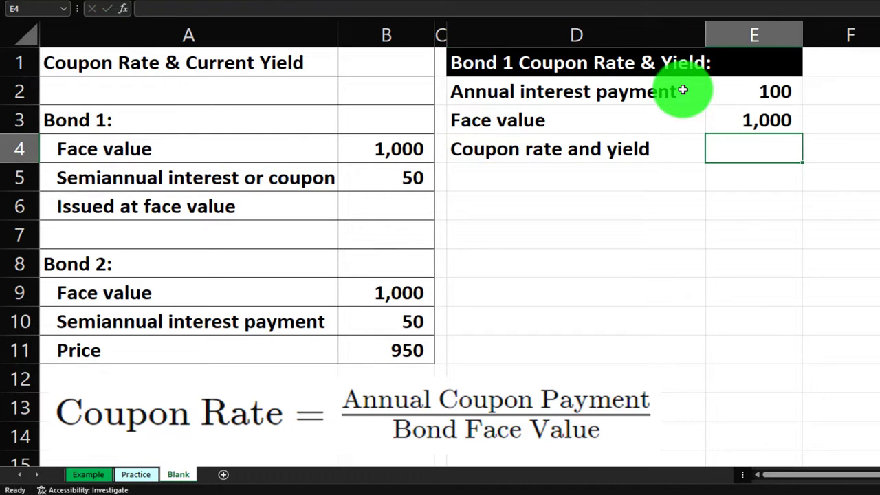
type("=")
key("Up")
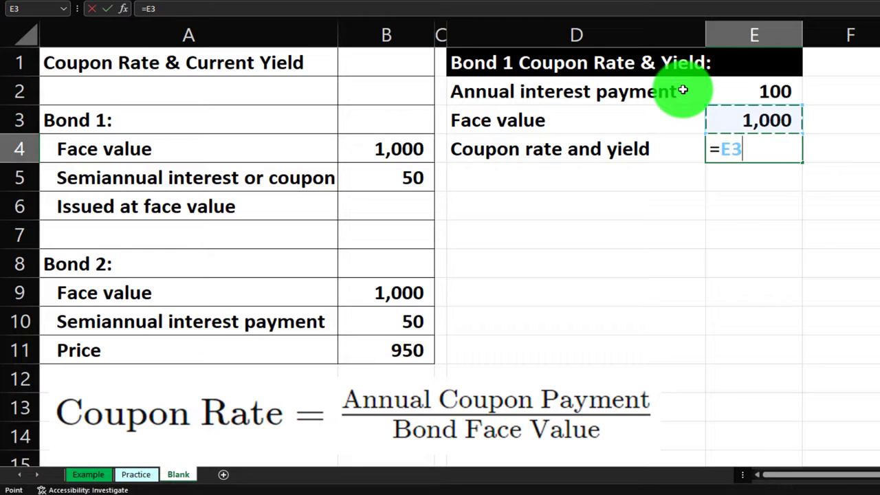
key("Up")
type("/")
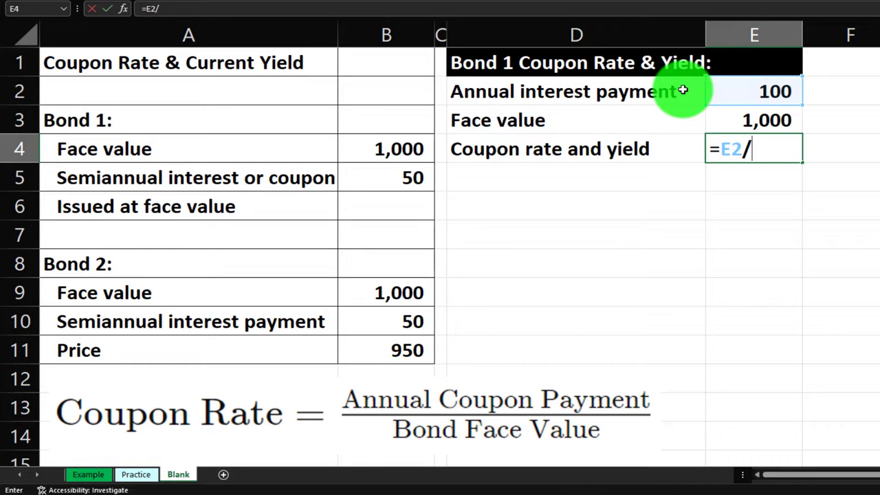
key("Up")
key("Return")
key("Up")
key("Right")
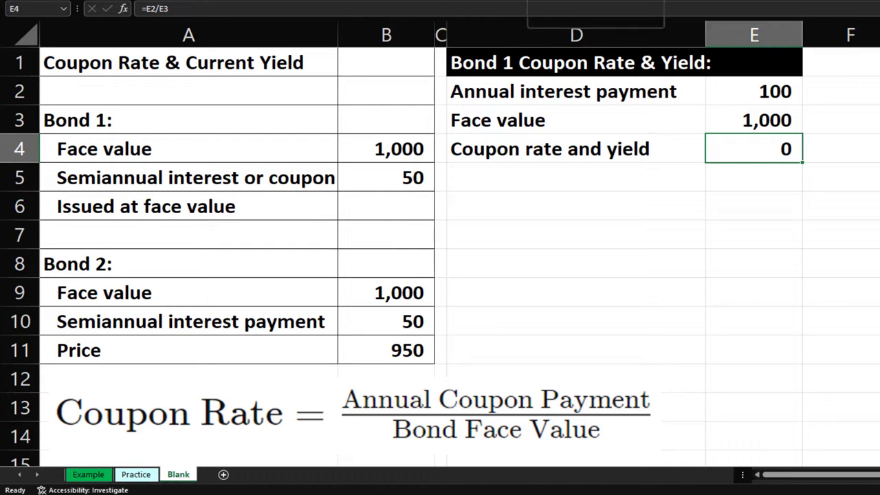
key("ctrl+shift+5")
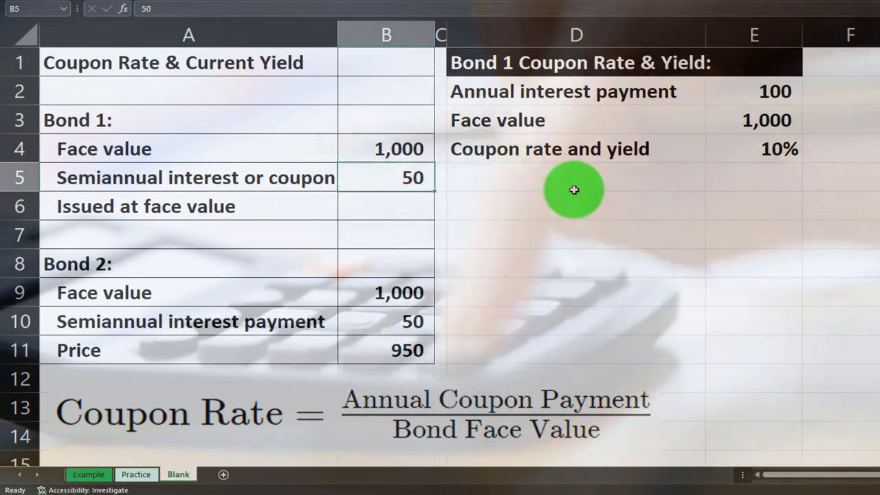
left_click(574, 190)
key("Up")
key("Right")
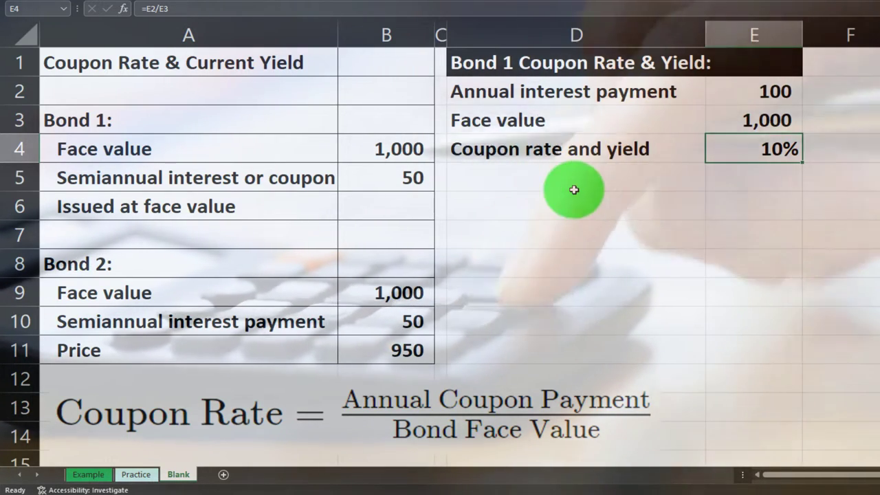
key("Left")
key("Left")
key("Left")
key("Down")
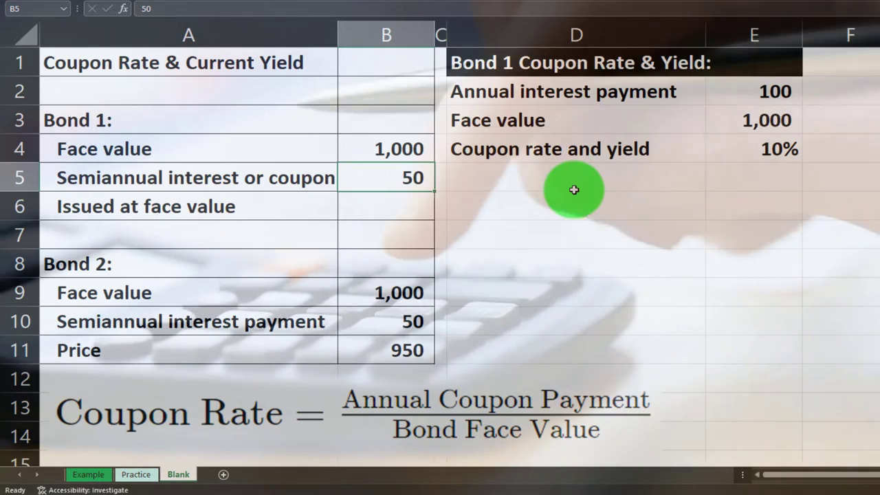
key("Down")
key("Right")
key("Right")
key("Right")
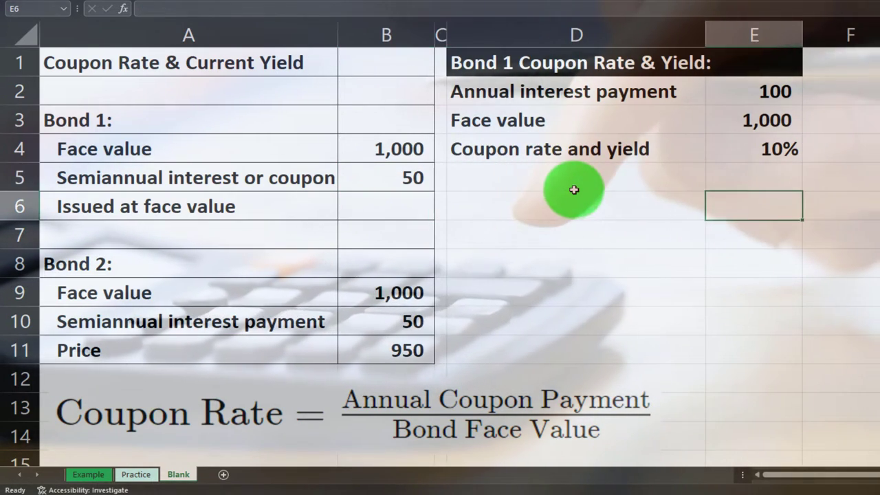
key("Up")
key("Up")
key("Down")
key("Down")
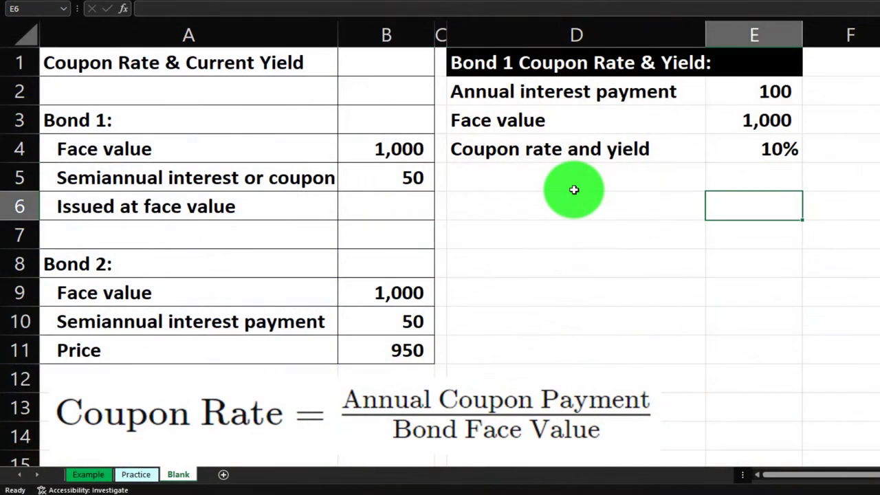
type("=")
key("Left")
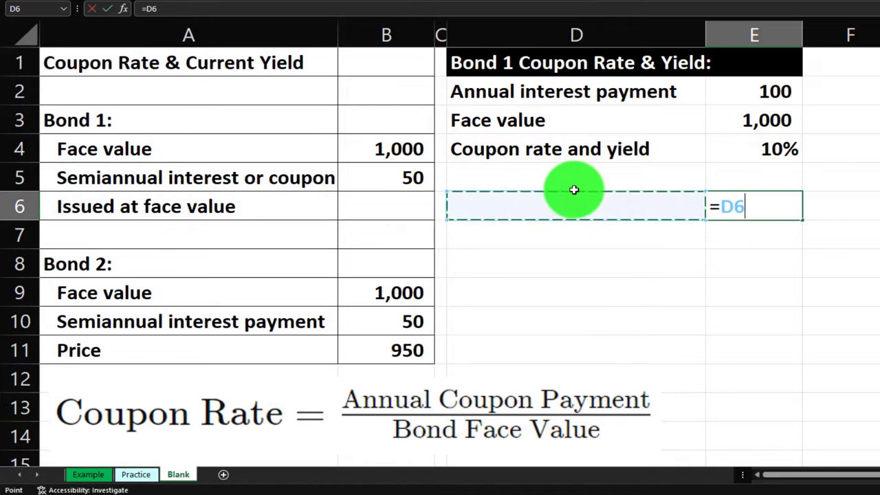
key("Left")
key("Left")
key("Up")
key("Up")
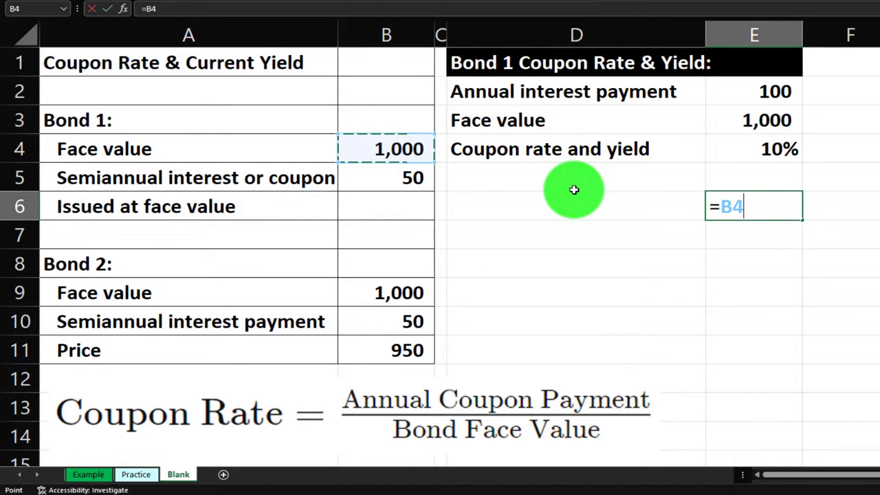
type("*")
key("Up")
key("Up")
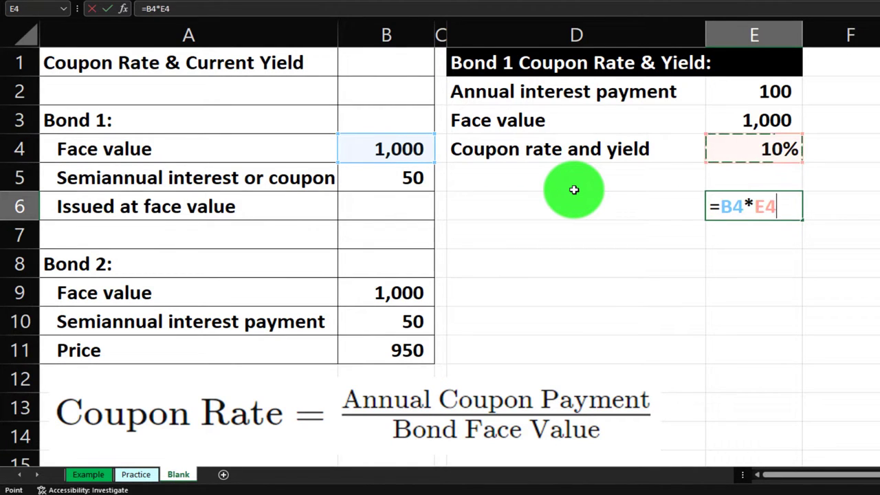
type("/2")
key("Return")
key("Up")
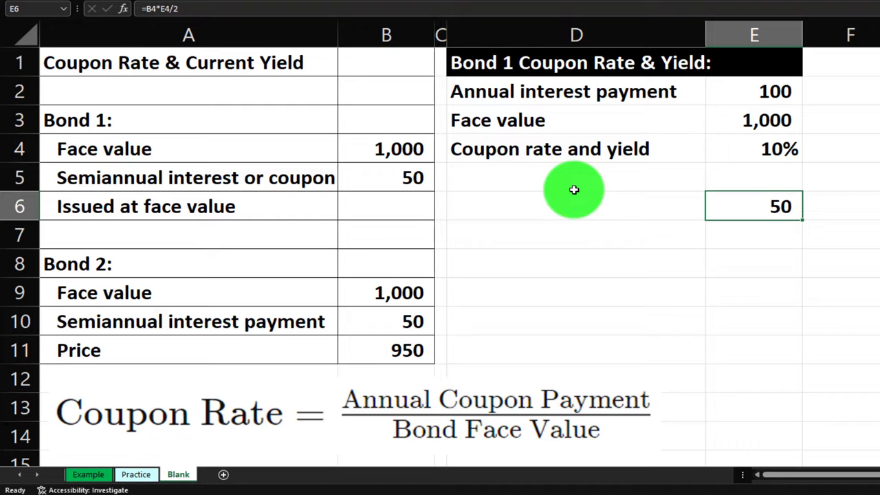
key("Delete")
left_click(737, 150)
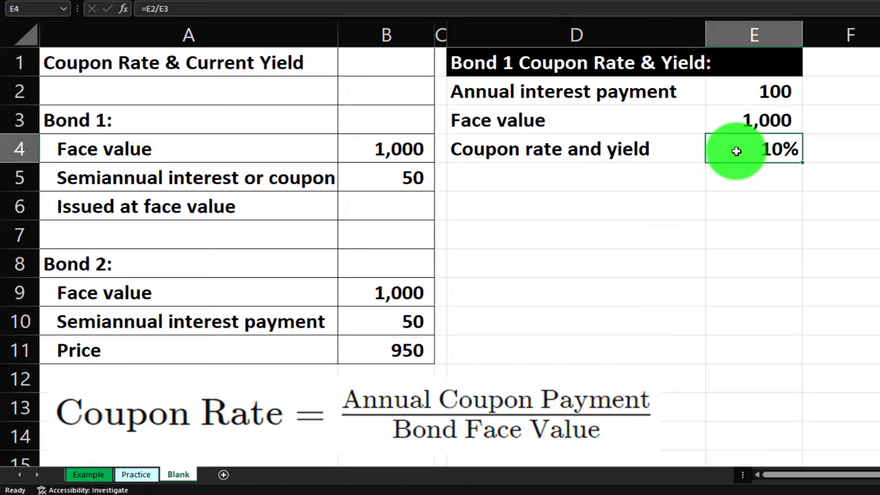
- Fill the Bond 1 rows D2:E4 with a custom light cyan from More Colors
left_click(404, 176)
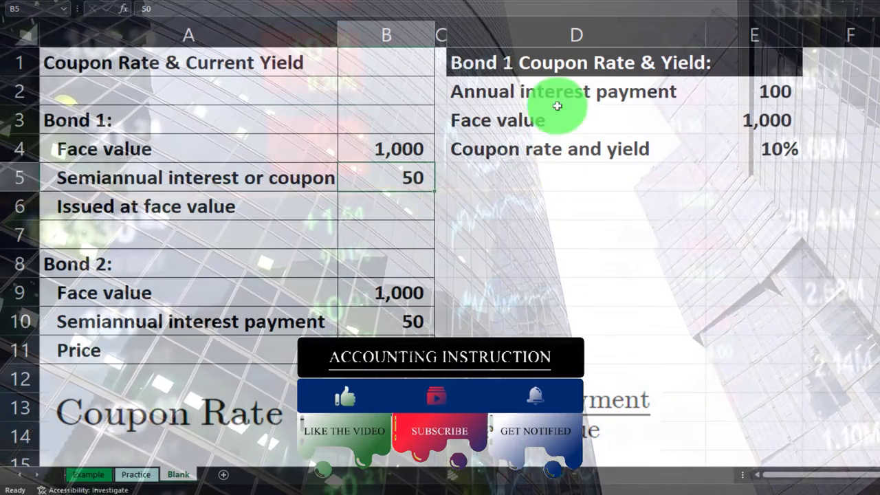
left_click_drag(546, 91, 714, 135)
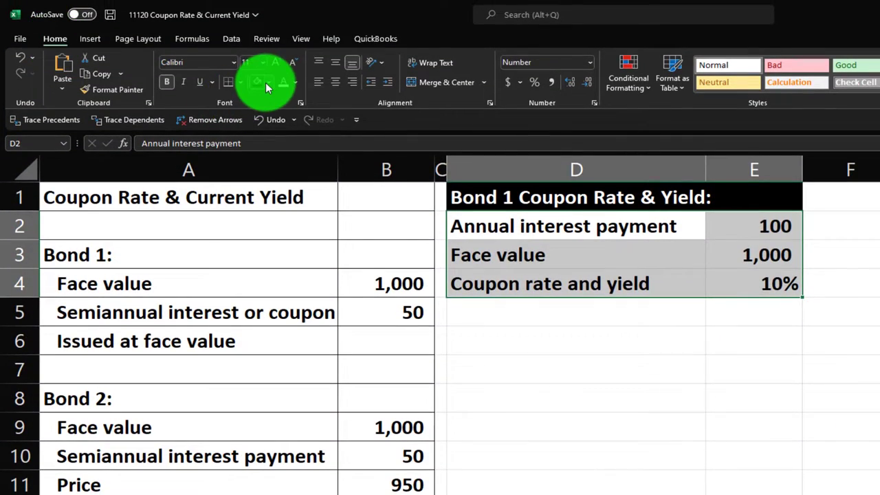
left_click(267, 88)
left_click(256, 232)
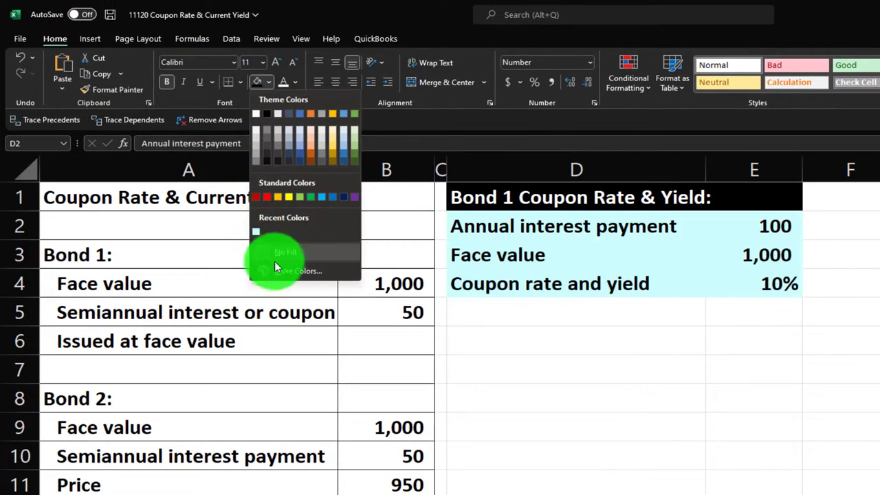
left_click(282, 271)
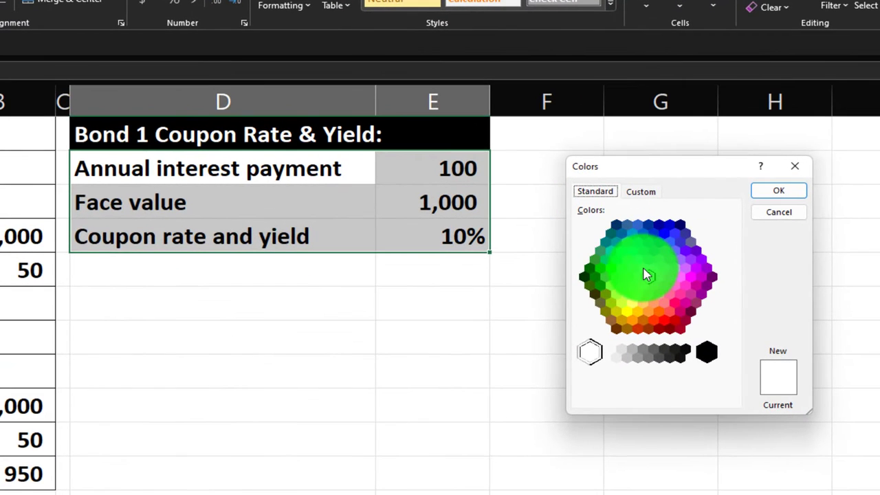
left_click(645, 272)
left_click(765, 196)
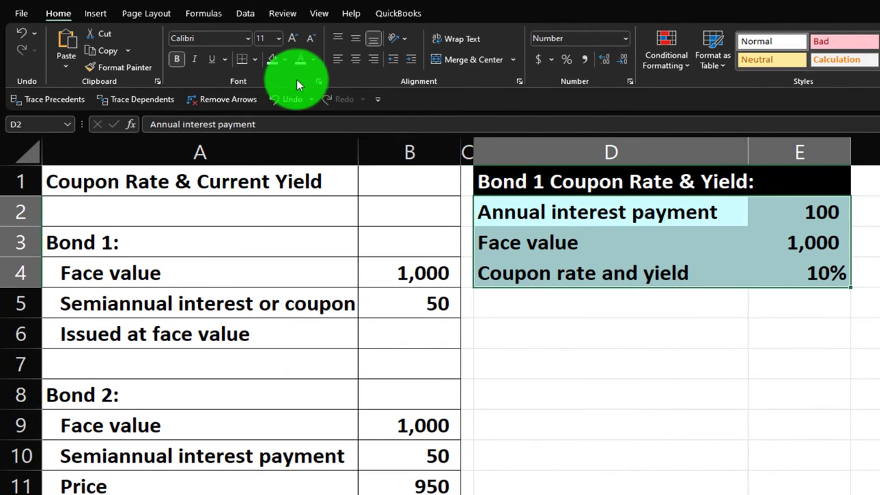
- Apply All Borders to D2:E4 and underline the 1,000 face value in E3
left_click(256, 59)
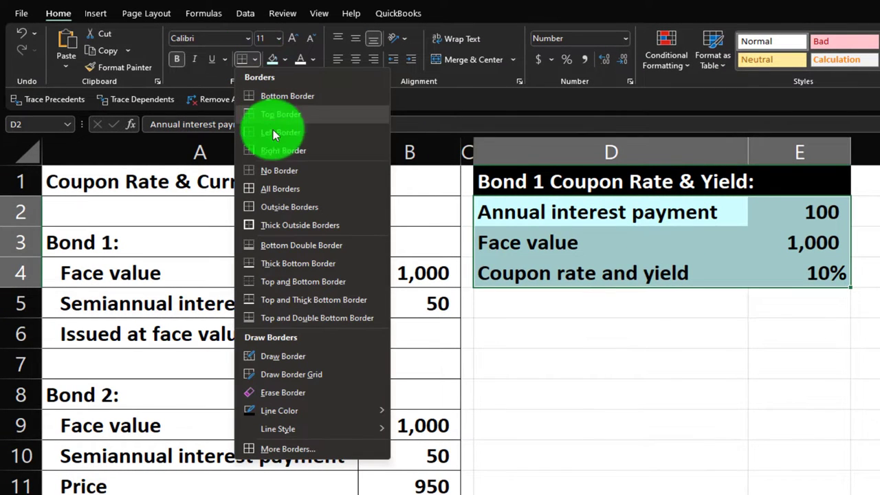
left_click(271, 188)
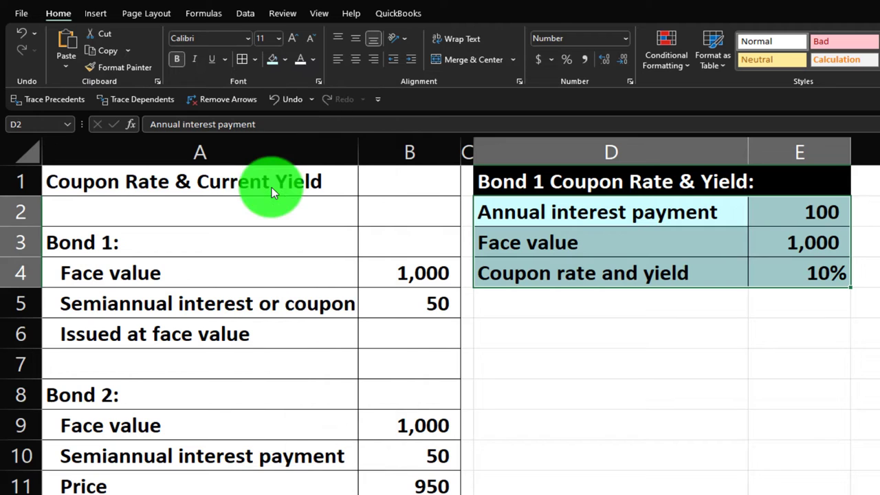
left_click(825, 234)
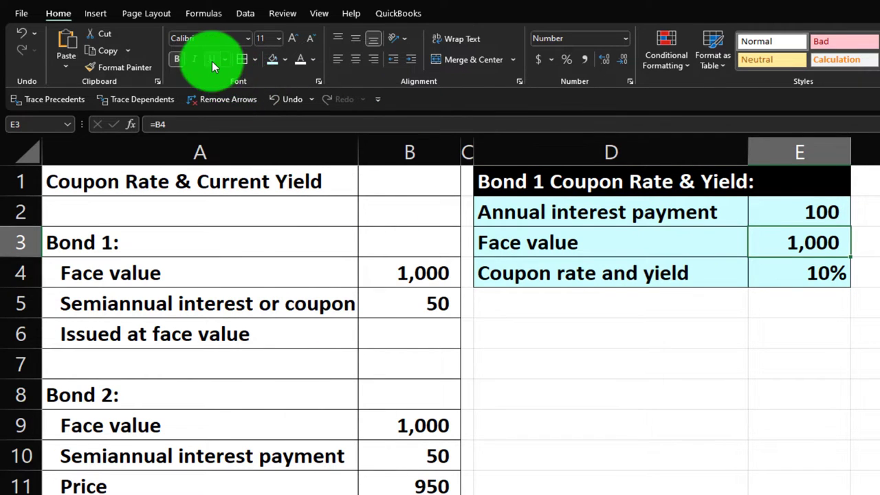
left_click(757, 333)
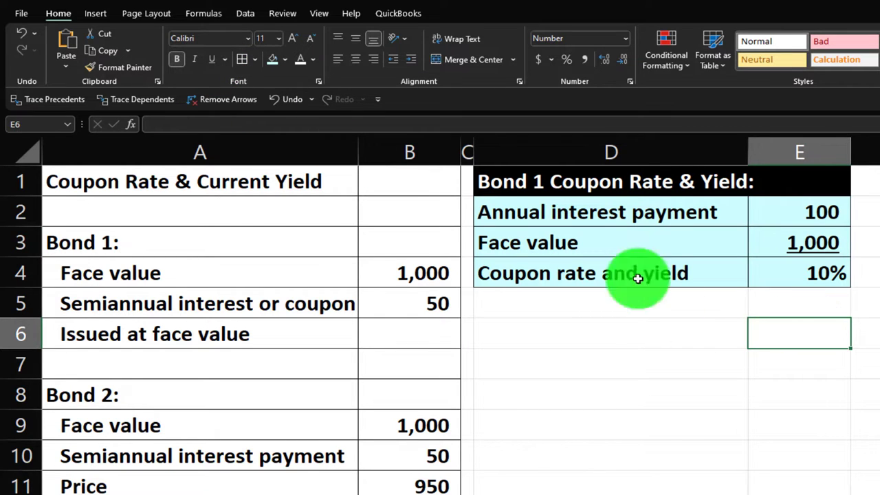
- Copy column C's narrow width onto column F with Format Painter
left_click(467, 150)
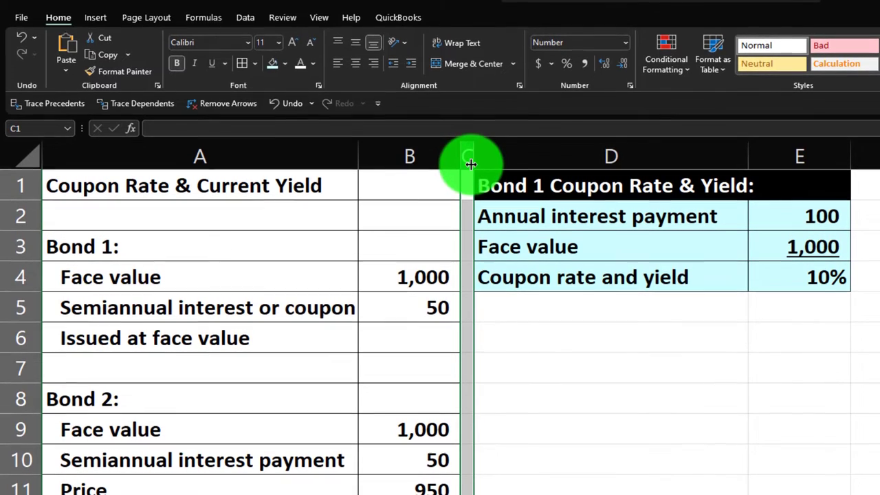
left_click(105, 76)
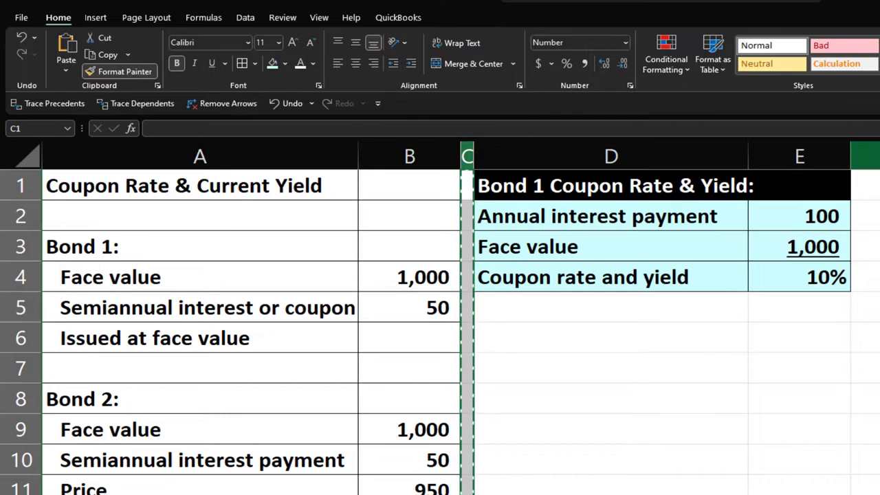
left_click(865, 156)
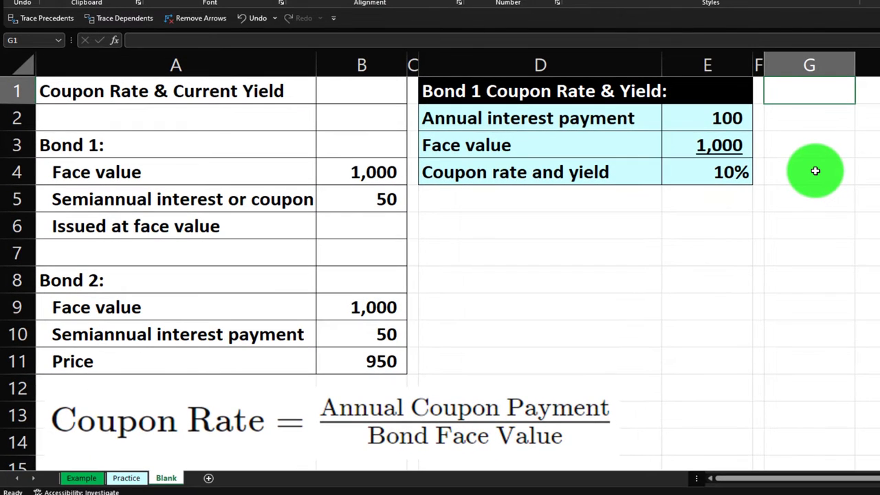
- Enter the 'Bond 2 Coupon Rate' heading in G1 and correct its spelling
type("Ba")
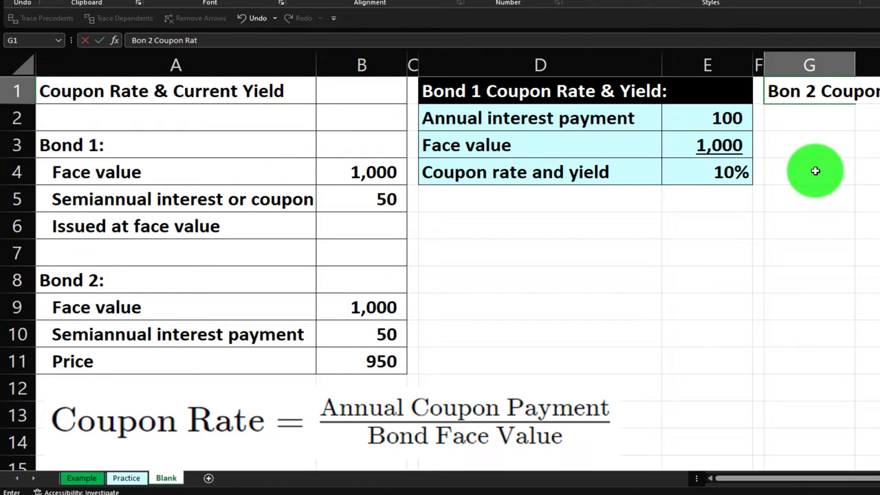
key("Return")
scroll(785, 230, "down", 2)
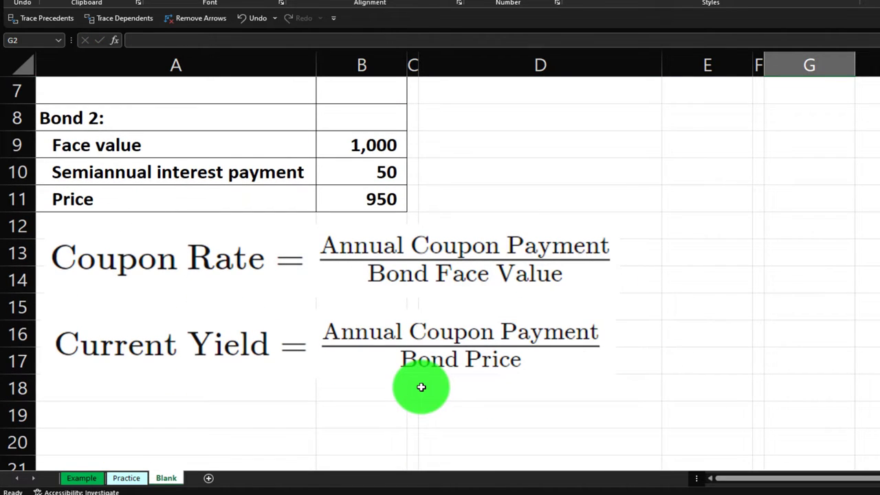
scroll(422, 388, "up", 2)
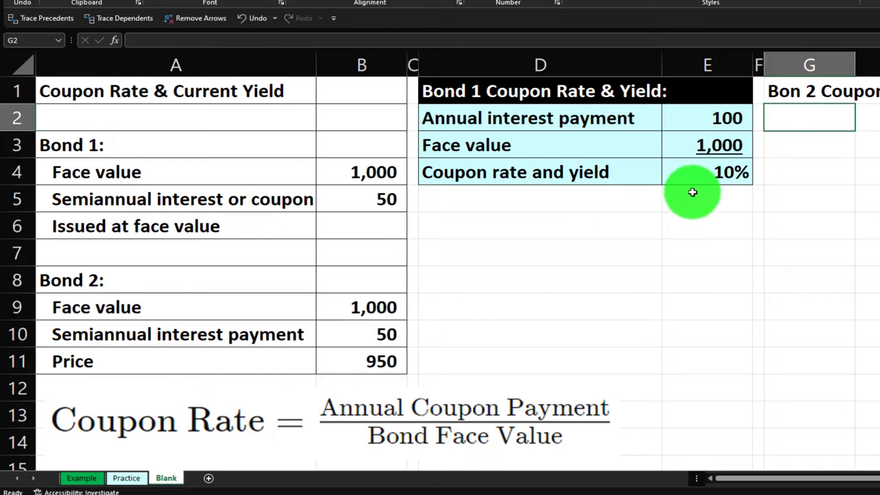
left_click(799, 91)
double_click(799, 91)
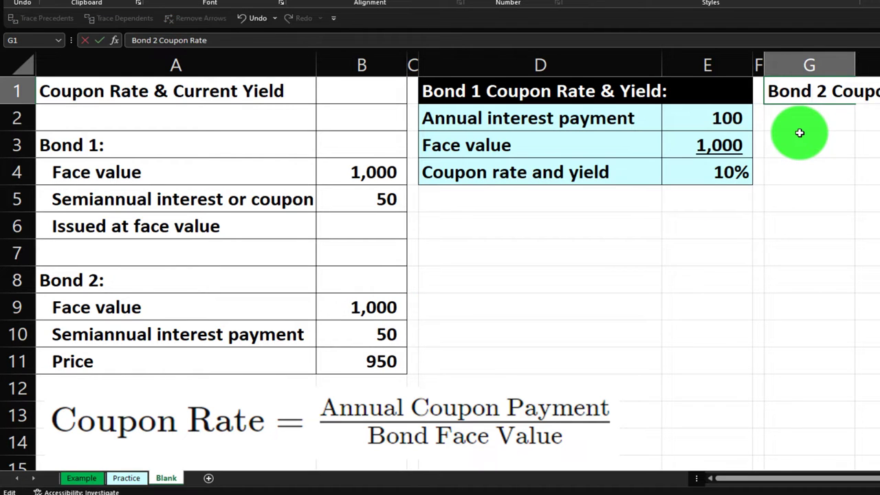
left_click(800, 132)
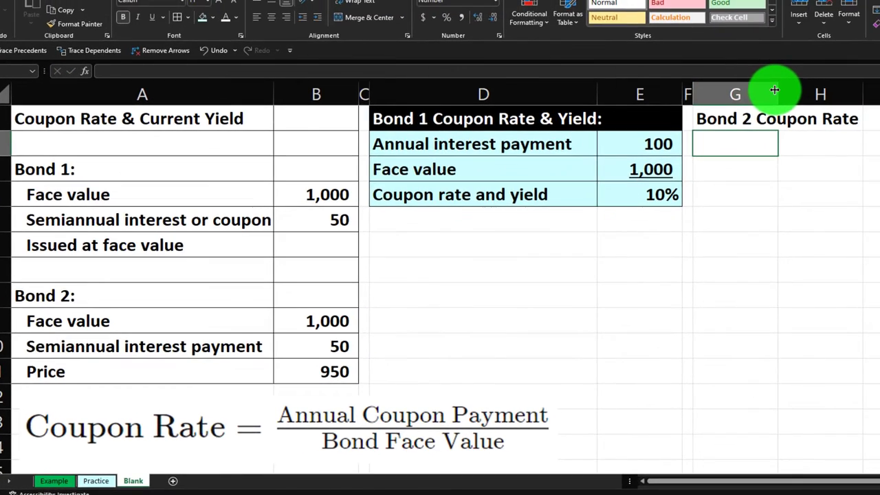
- Widen column G to fit the heading and select G1
left_click_drag(774, 90, 858, 88)
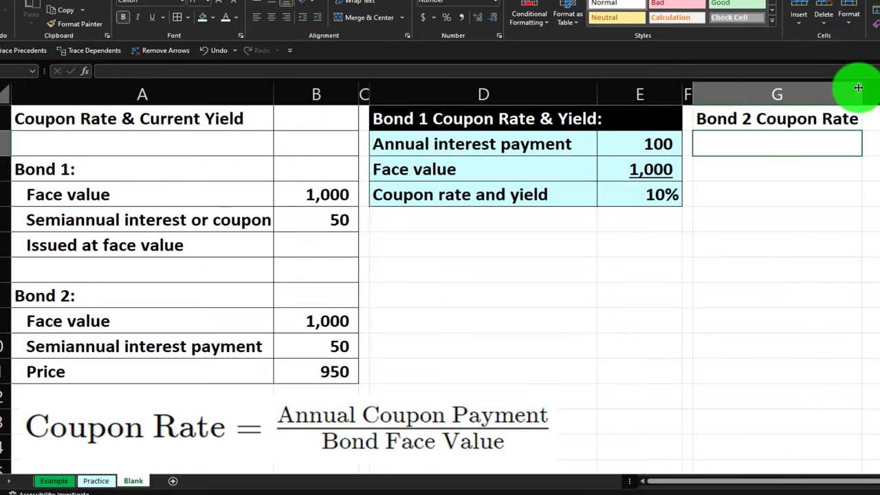
left_click(838, 118)
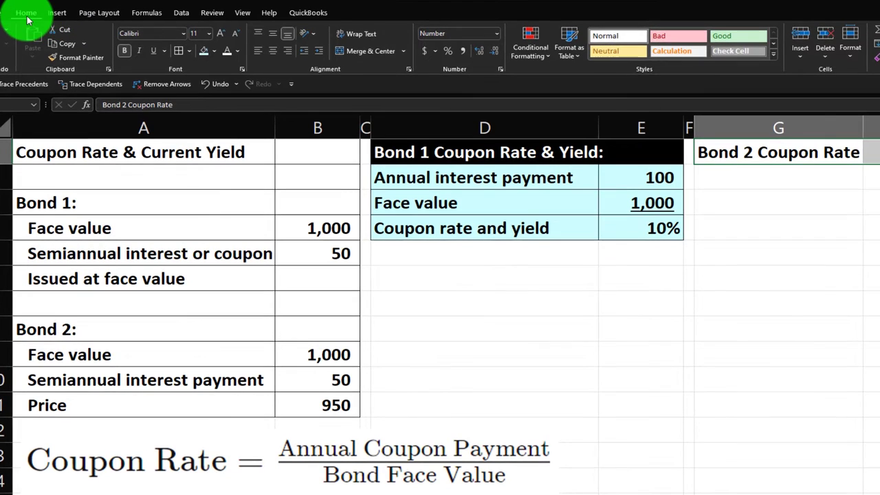
left_click(215, 52)
- Make the G1 heading white on black and link G2 to the 'Annual interest payment' label
left_click(209, 72)
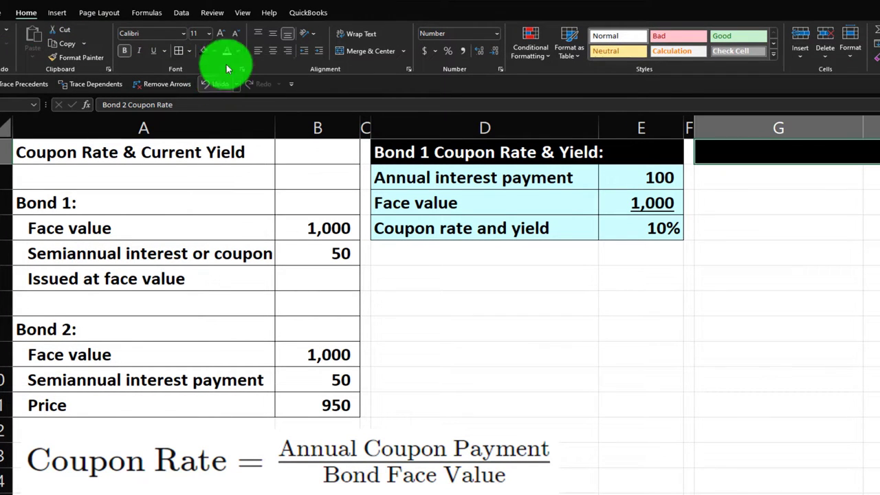
left_click(230, 57)
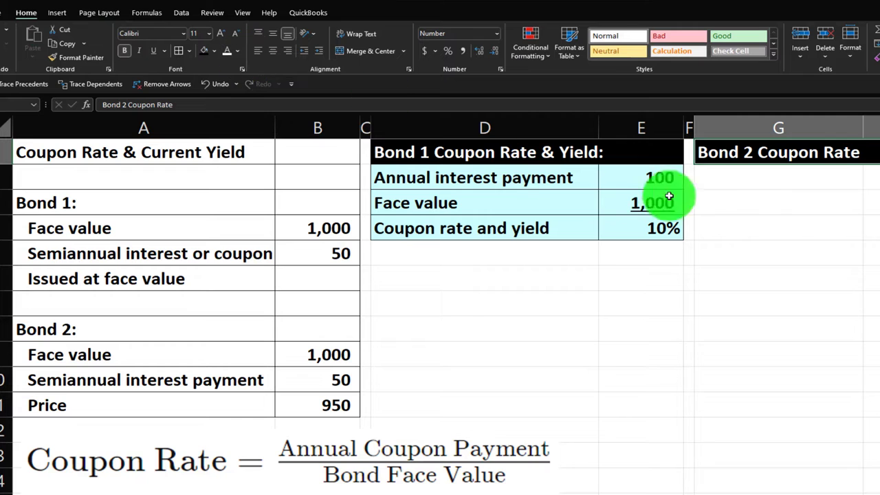
left_click(744, 178)
type("=")
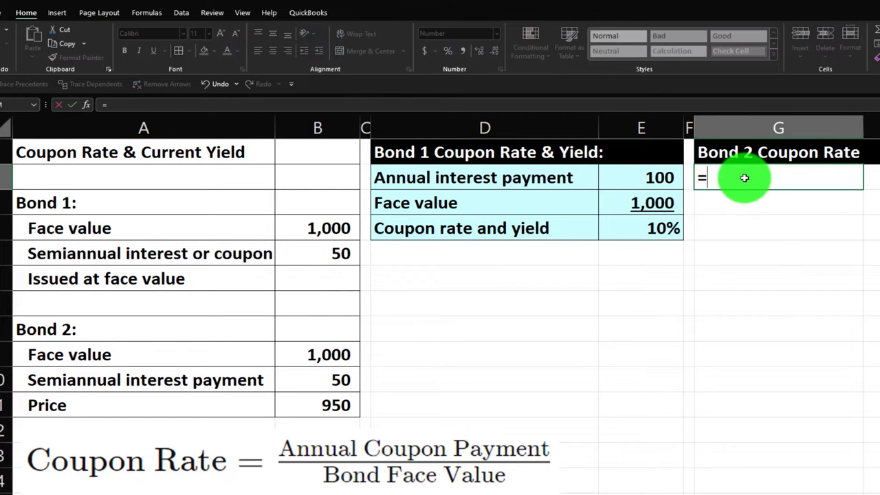
key("Left")
key("Left")
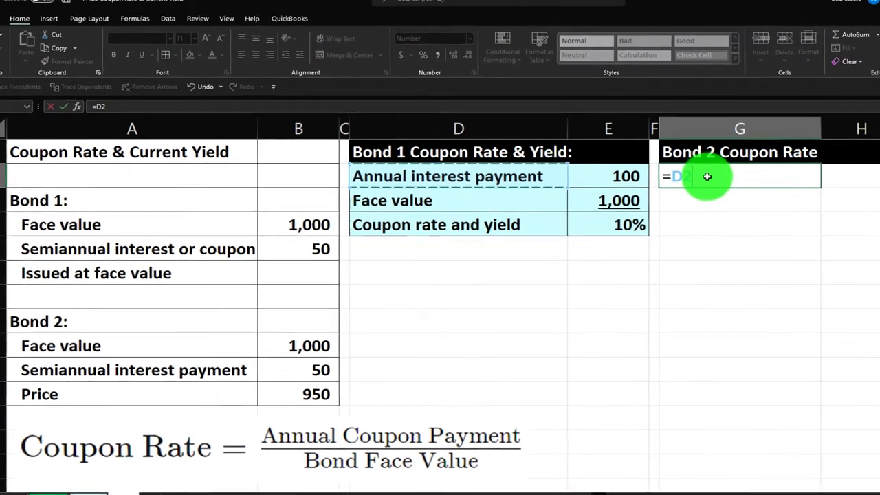
key("Tab")
- Enter =B10*2 in H2, showing Bond 2's annual interest payment of 100
type("=")
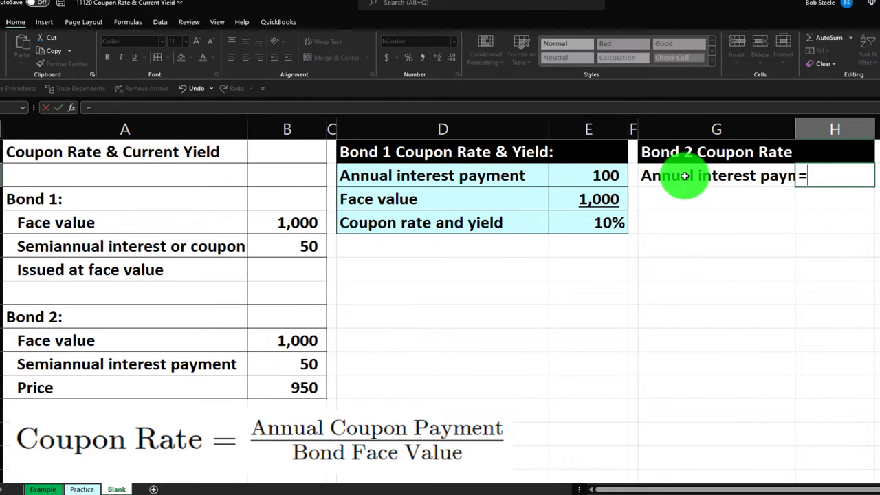
key("Left")
key("Left")
key("Left")
key("Left")
key("Left")
key("Down")
key("Down")
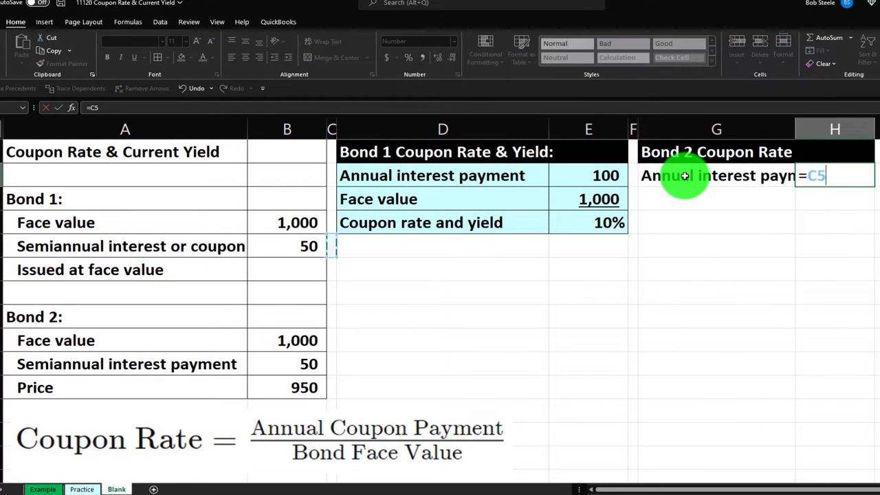
key("Down")
key("Down")
key("Left")
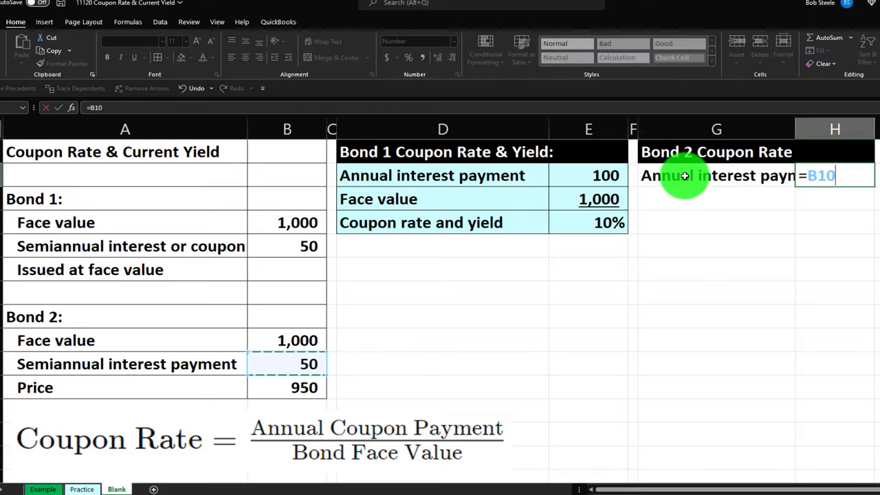
type("*2")
key("Return")
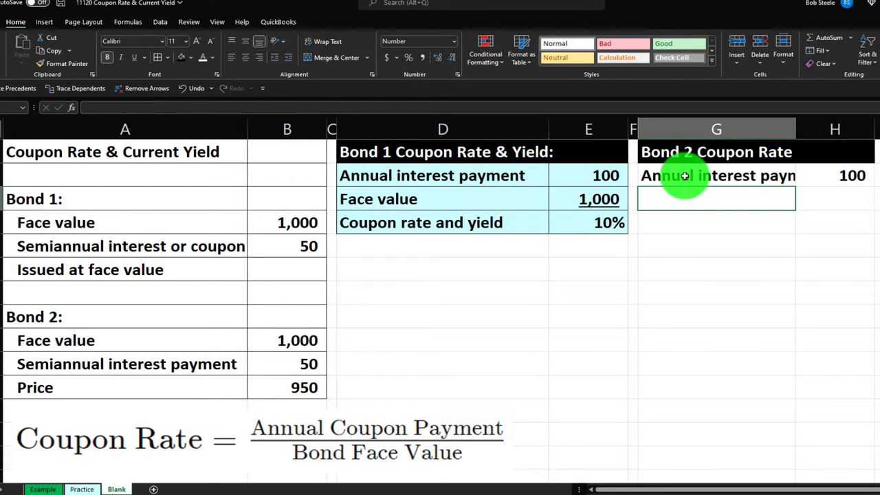
- Label G3 'Face' and link H3 to B9, showing 1,000
type("Face")
key("Tab")
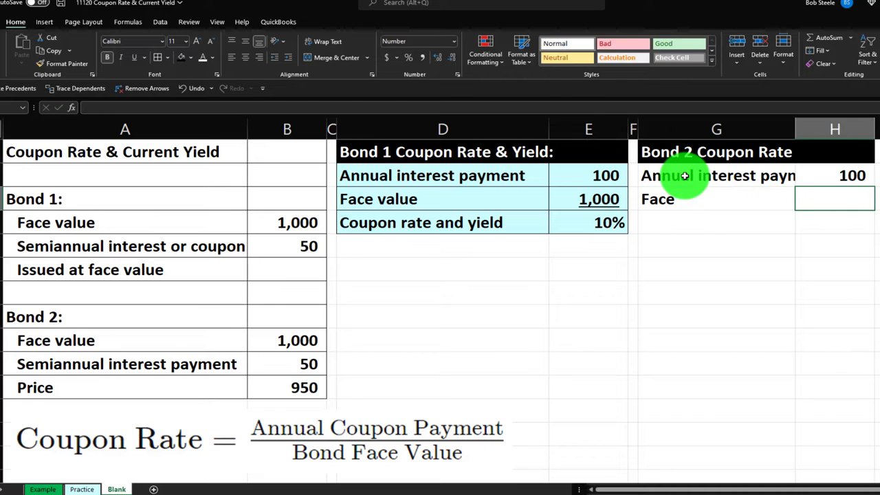
type("=")
key("Down")
key("Down")
key("Down")
key("Down")
key("Left")
key("Left")
key("Left")
key("Left")
key("Left")
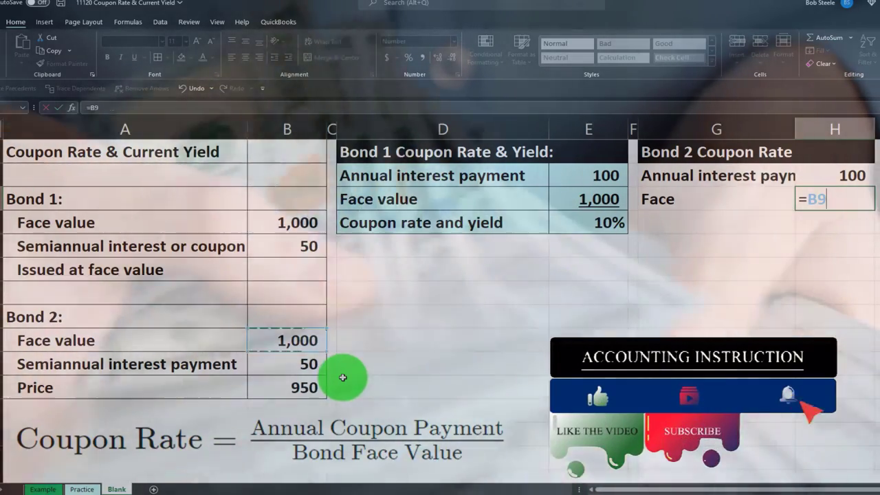
key("Return")
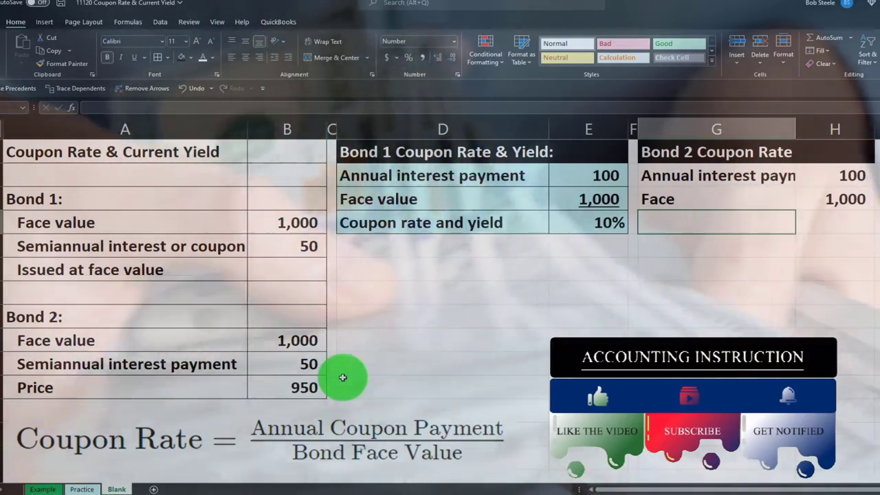
- Label G4 'Coupon rate', enter =H2/H3 in H4, and format it as 10%
type("Cop")
key("BackSpace")
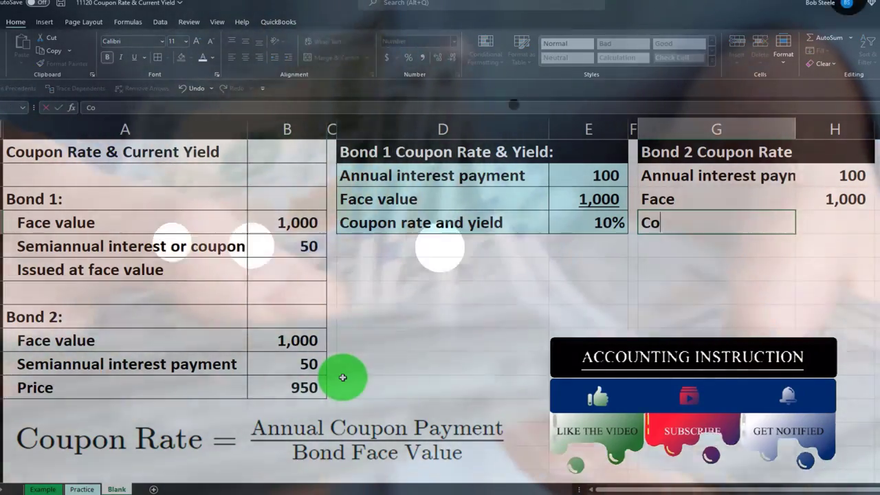
type("upon")
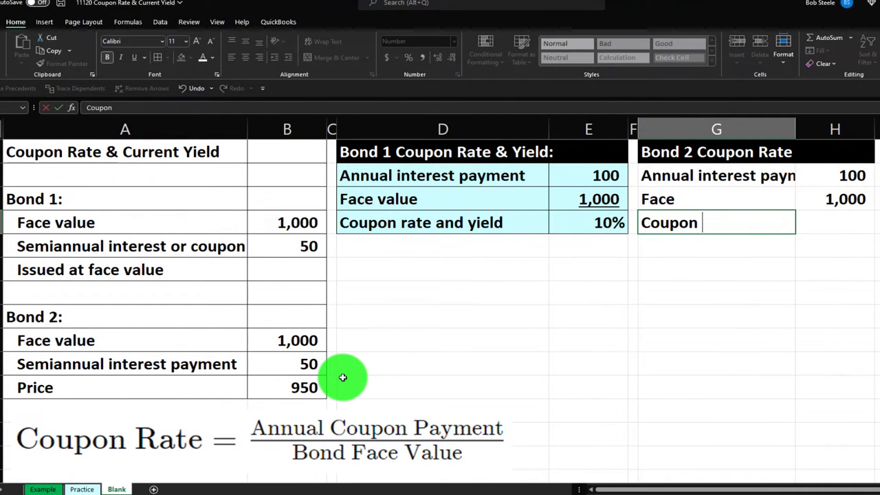
type(" ra")
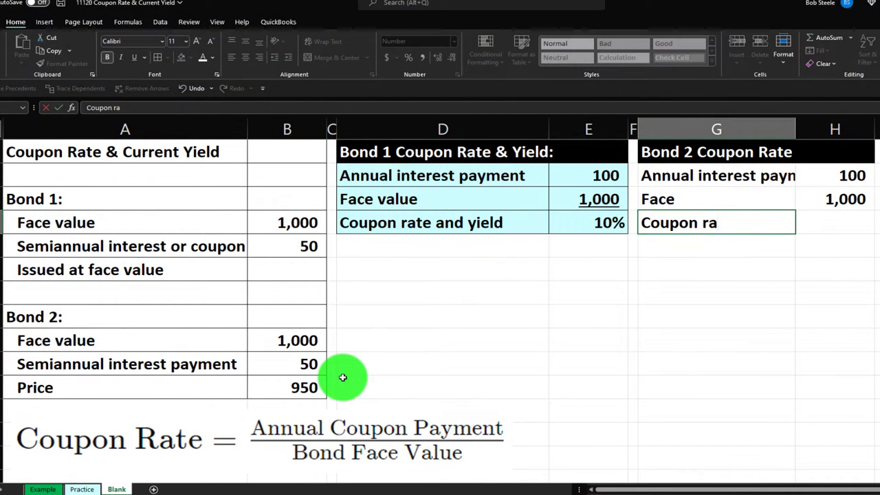
type("te")
key("Tab")
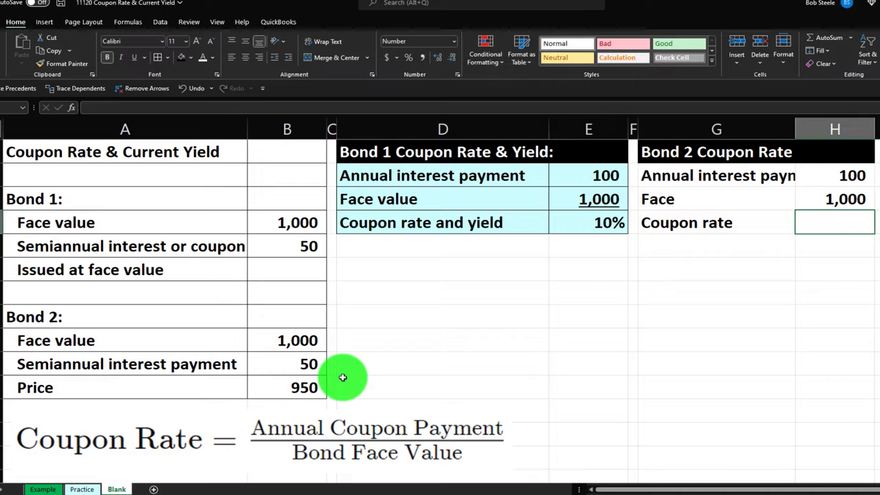
type("=")
key("Up")
key("Up")
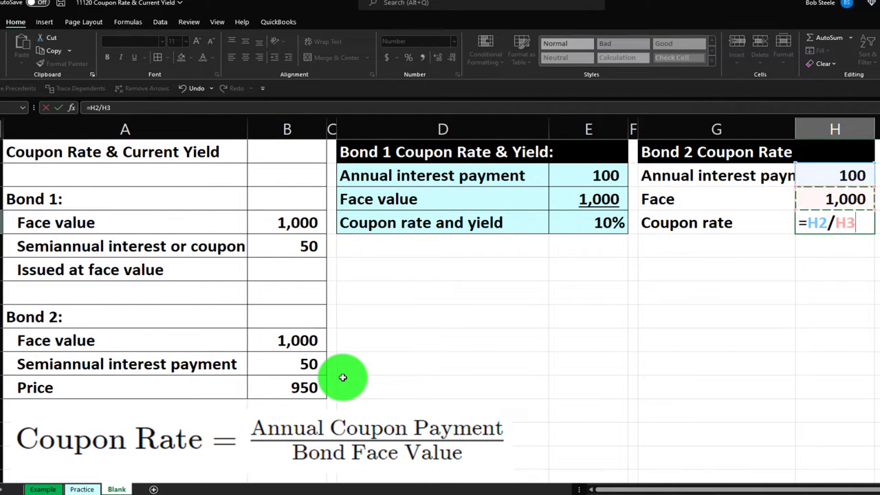
key("Return")
key("Up")
key("Up")
key("Right")
key("Down")
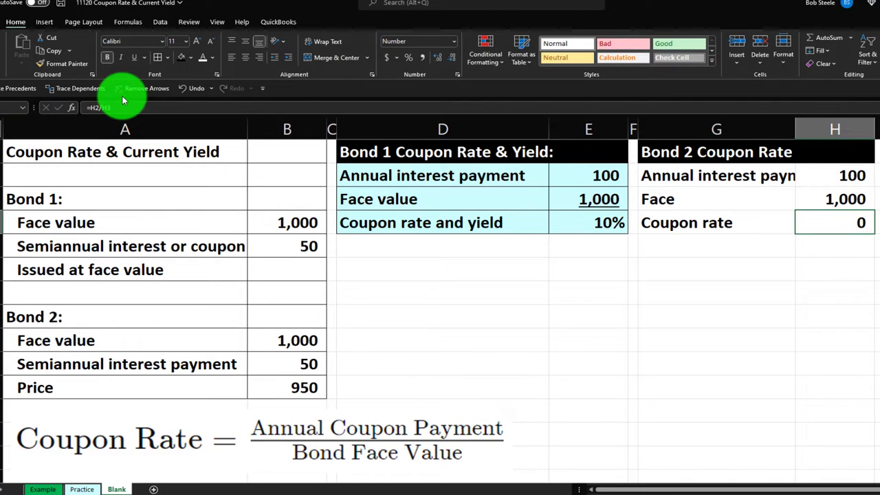
left_click(407, 58)
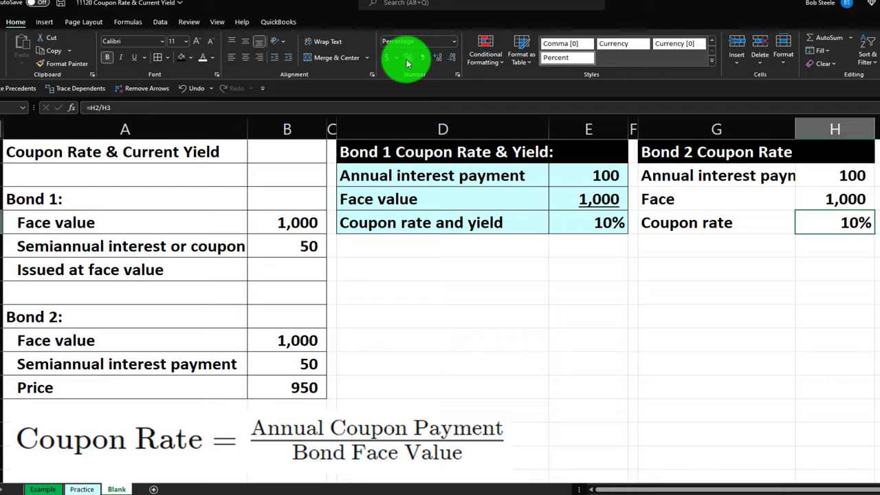
- Shade the Bond 2 block G1:H4 light cyan to match Bond 1
left_click(852, 199)
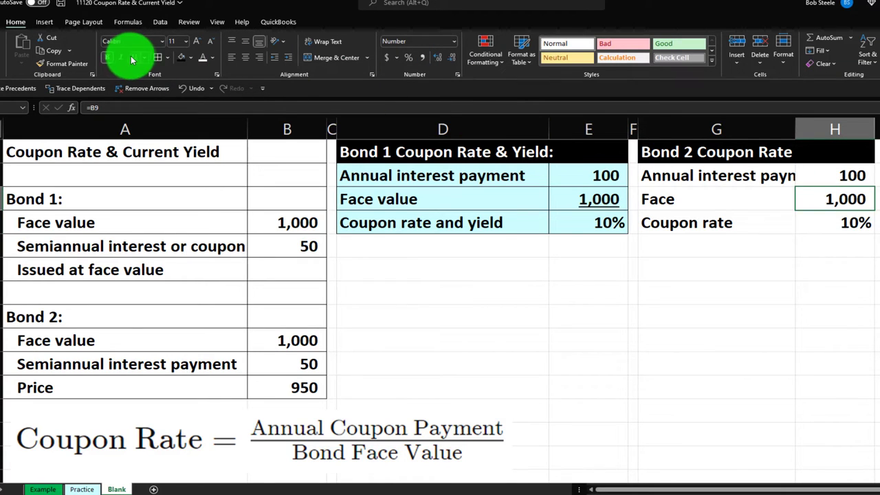
left_click_drag(660, 153, 816, 224)
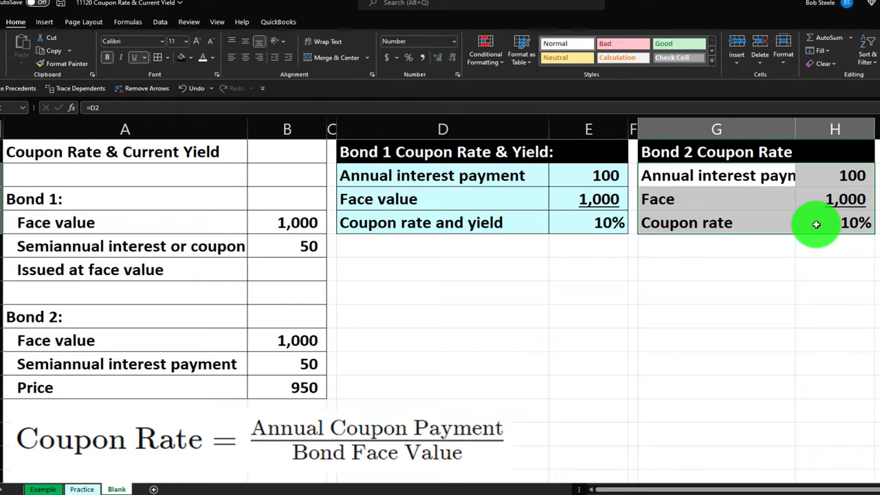
left_click(192, 59)
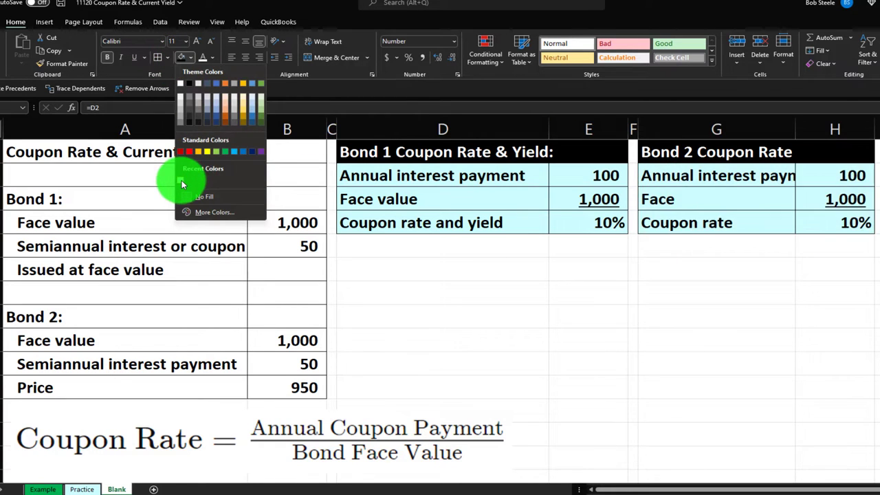
left_click(180, 176)
left_click(689, 270)
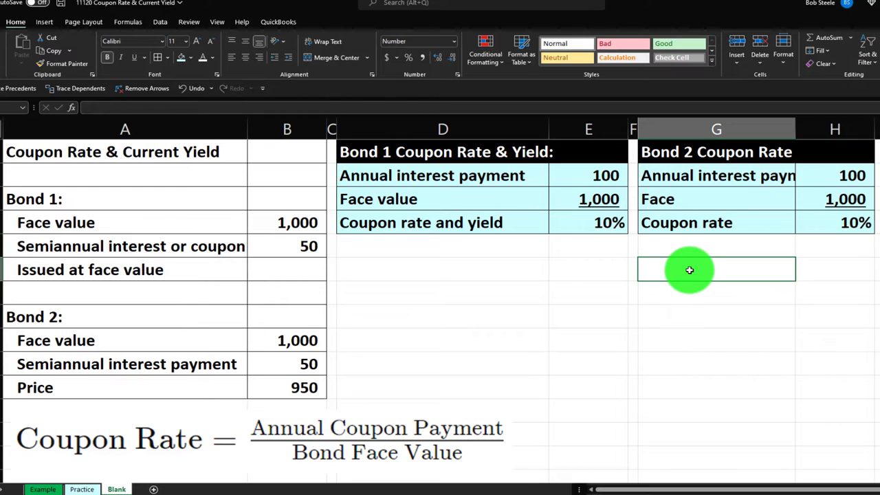
- Enter the 'Bond 2 Current Yield' heading in G6 and fill G6:H6 black
type("Bond 2 Current Yield")
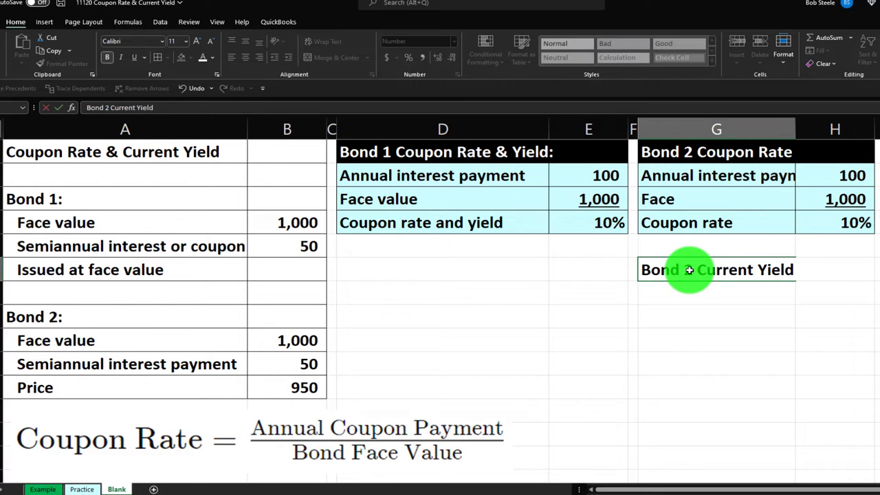
key("Return")
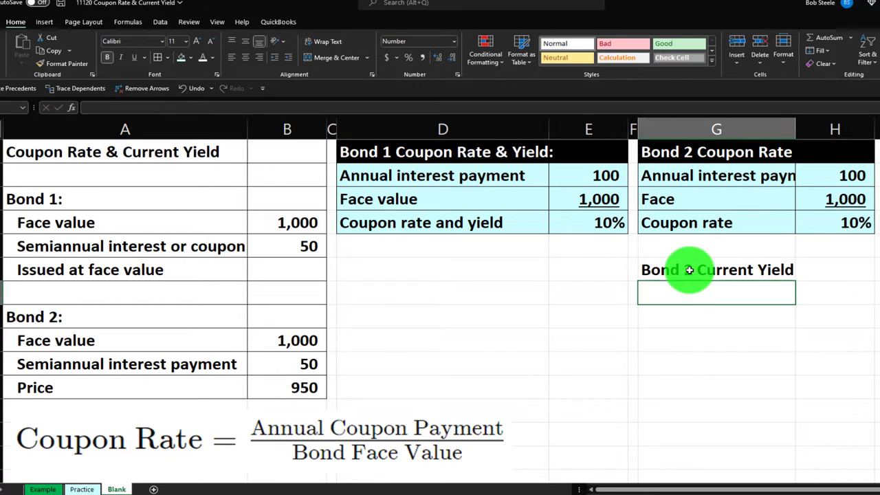
left_click_drag(689, 270, 811, 268)
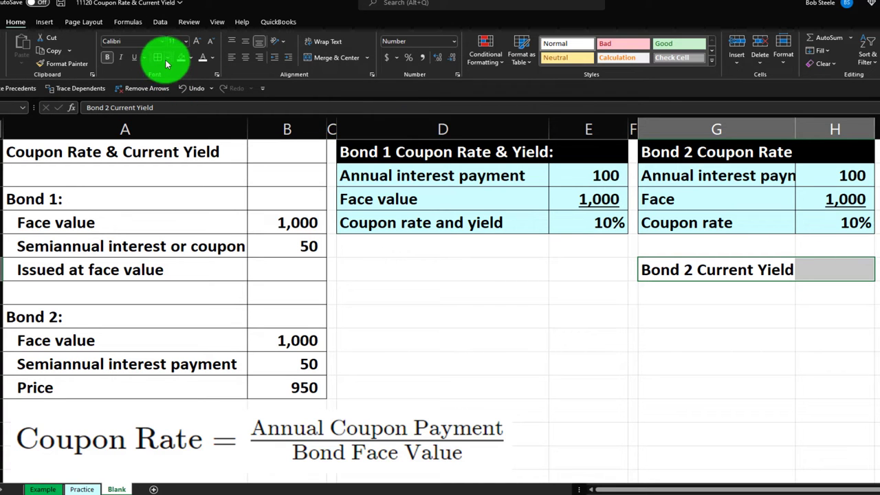
left_click(189, 58)
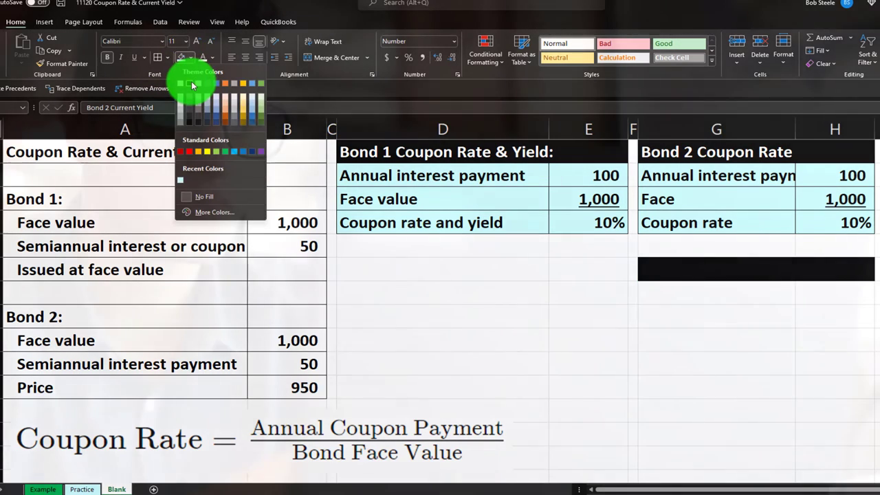
left_click(193, 85)
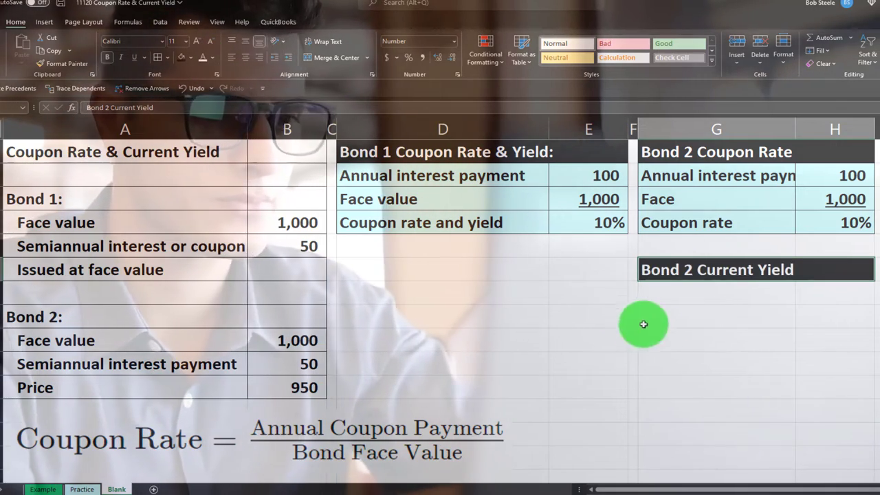
left_click(676, 297)
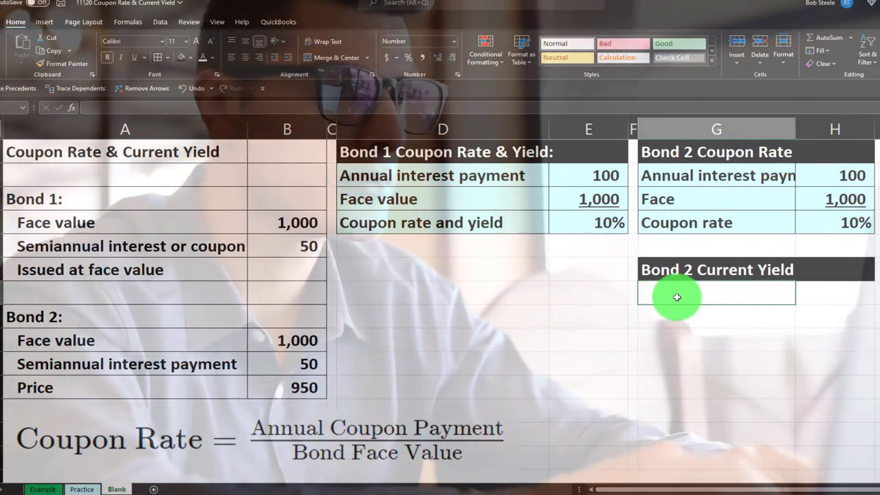
- Link G7:H7 to the Annual interest payment label and its 100 value, widening column G
type("=")
key("Up")
key("Up")
key("Up")
key("Up")
key("Up")
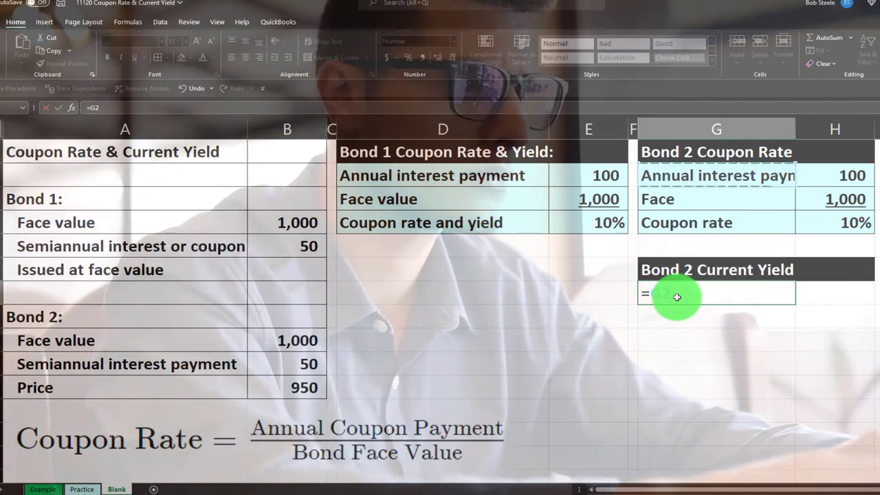
key("Tab")
type("=")
key("Up")
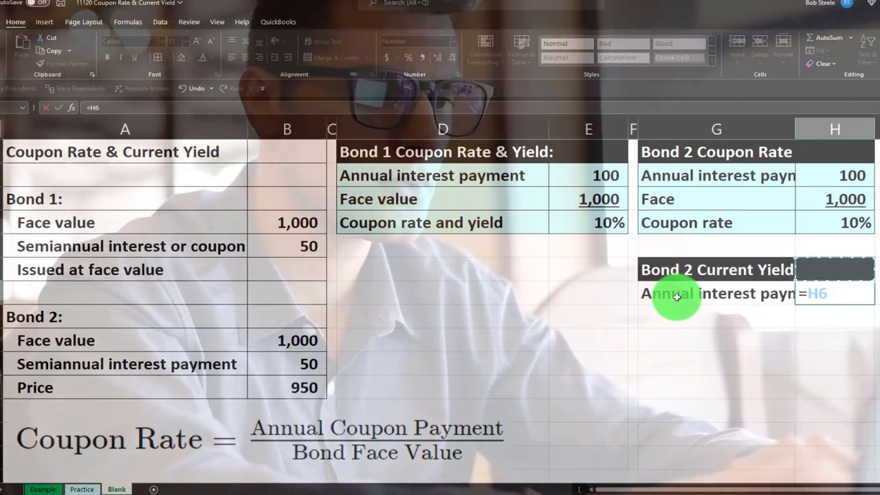
key("Up")
key("Up")
key("Up")
key("Up")
key("Return")
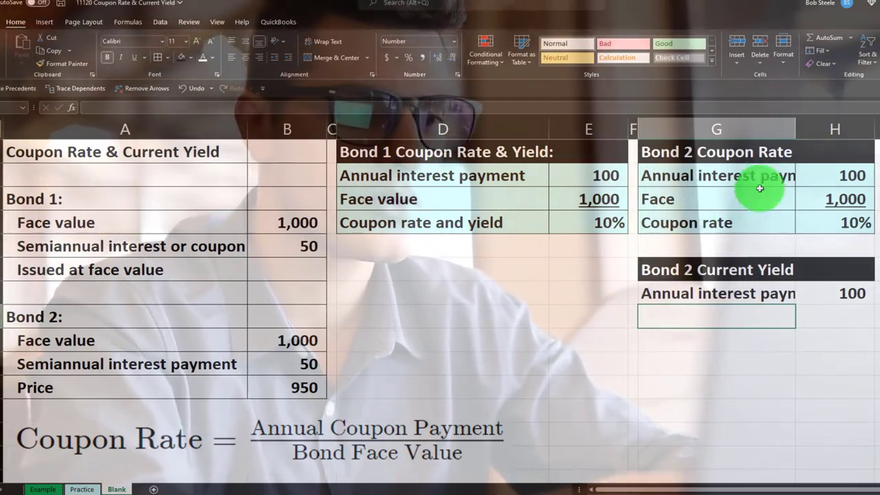
mouse_move(794, 131)
left_mouse_down()
mouse_move(823, 128)
mouse_move(806, 121)
left_mouse_up()
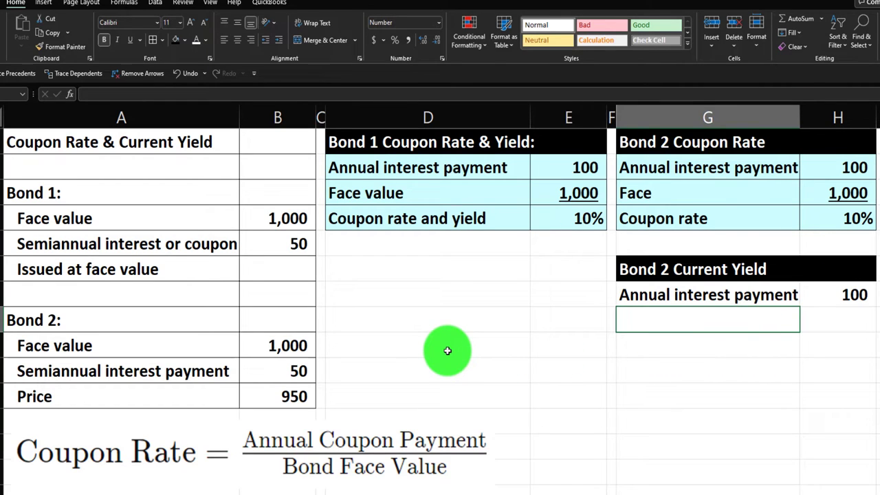
- Link G8:H8 to the Price label and 950 value, then start the Current yield label
type("=")
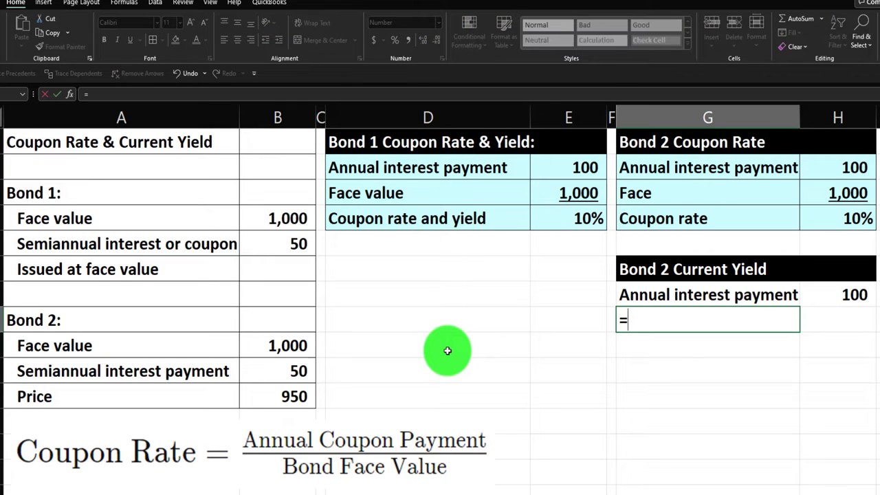
key("Left")
key("Left")
key("Left")
key("Left")
key("Left")
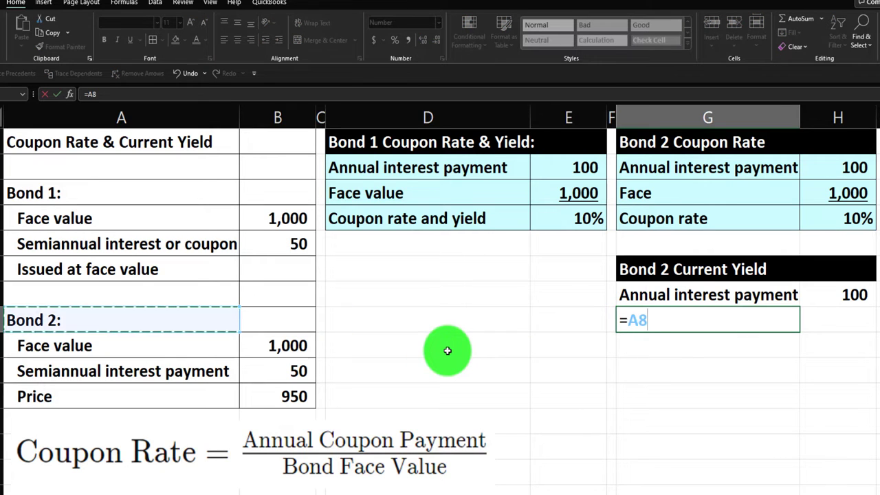
key("Down")
key("Down")
key("Down")
key("Tab")
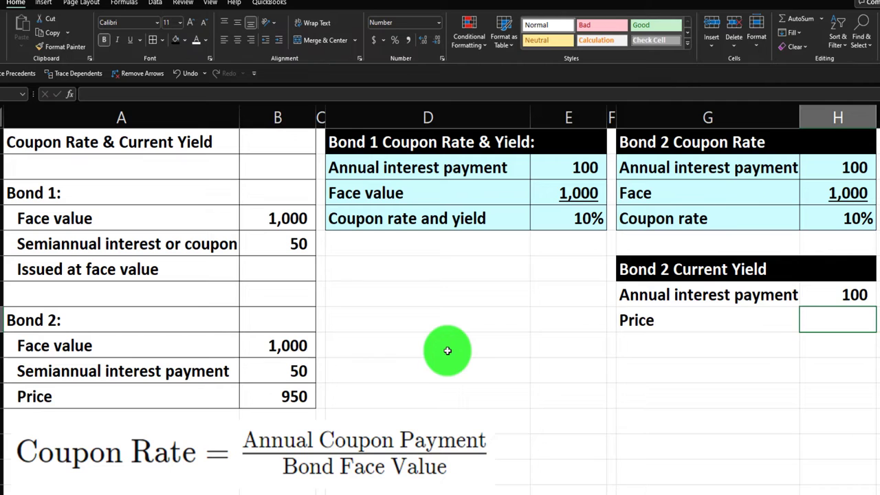
type("=")
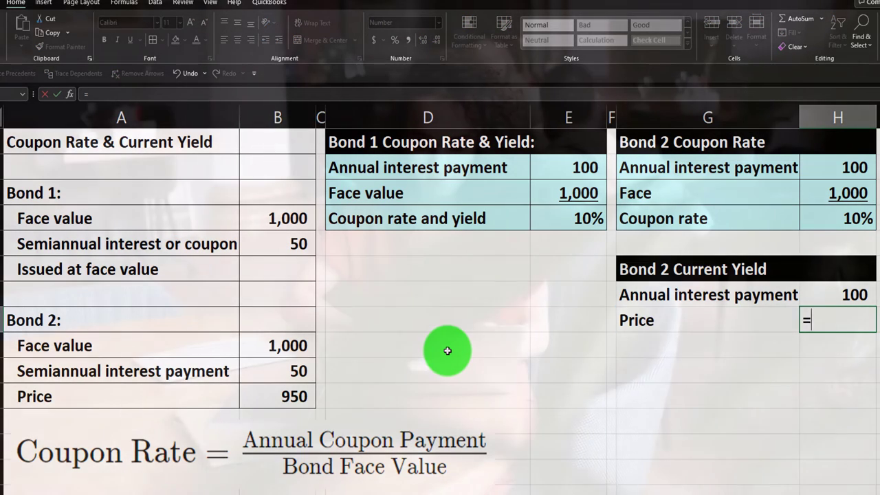
key("Left")
key("Left")
key("Left")
key("Left")
key("Left")
key("Down")
key("Down")
key("Down")
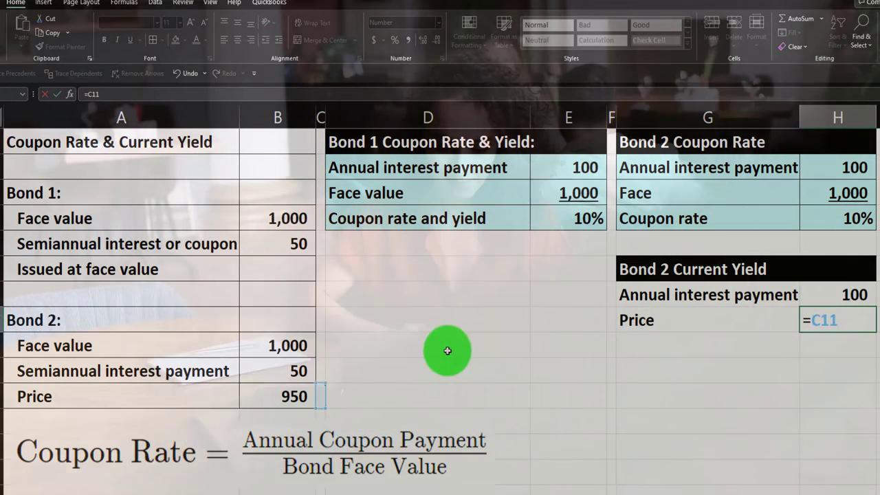
key("Left")
key("Return")
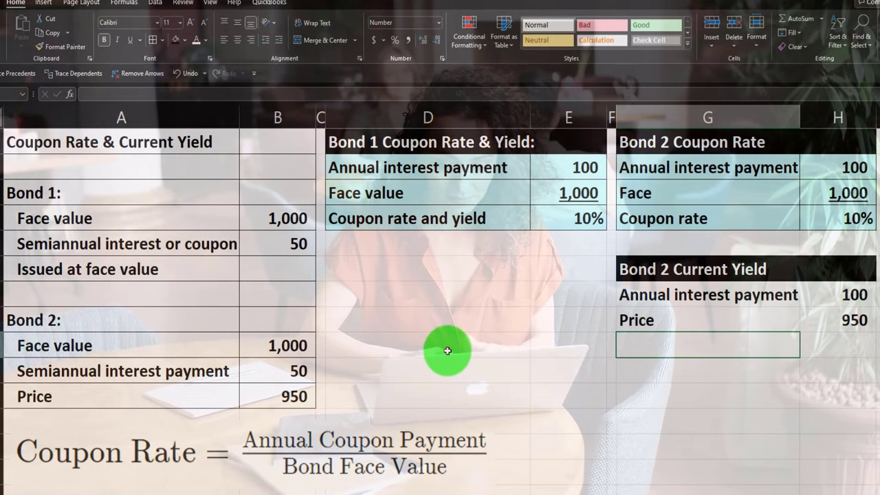
type("Current yield")
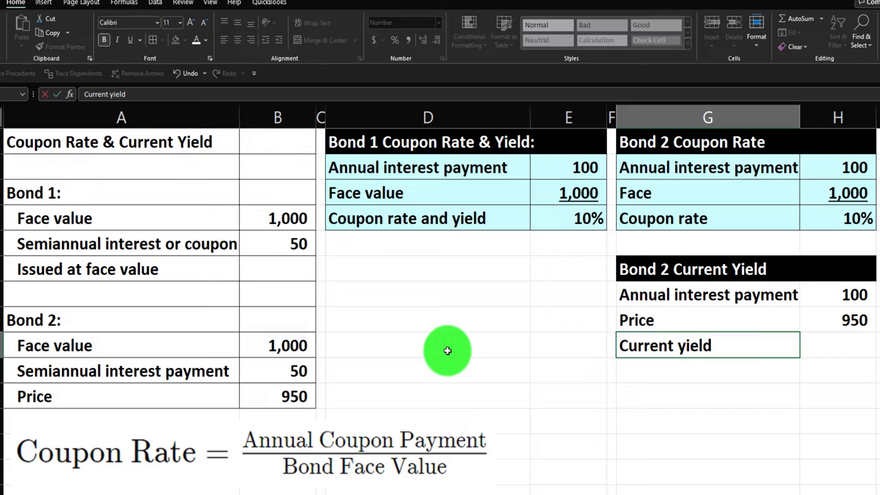
- Complete the Current yield label in G9 and enter =H7/H8 in H9
key("Tab")
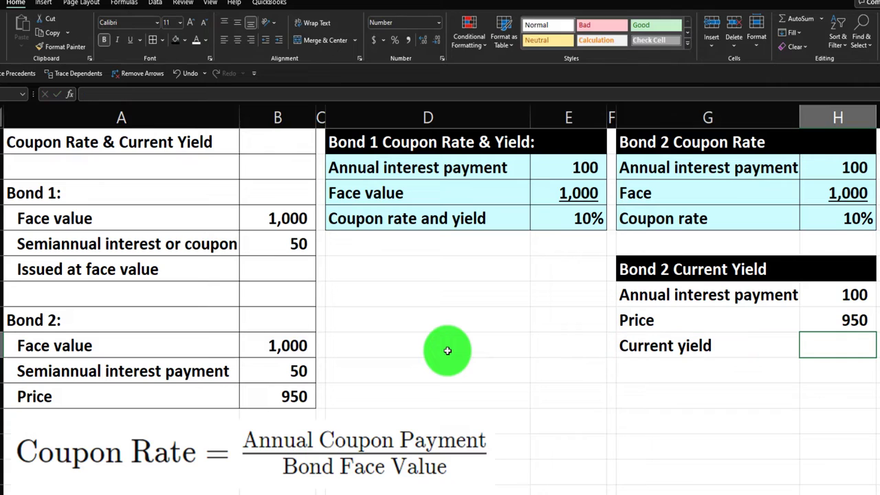
type("=")
key("Up")
key("Up")
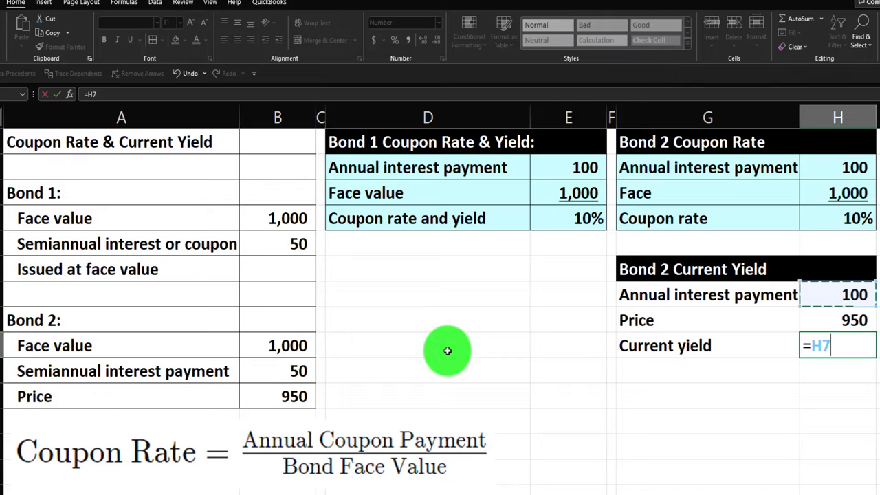
type("/")
key("Up")
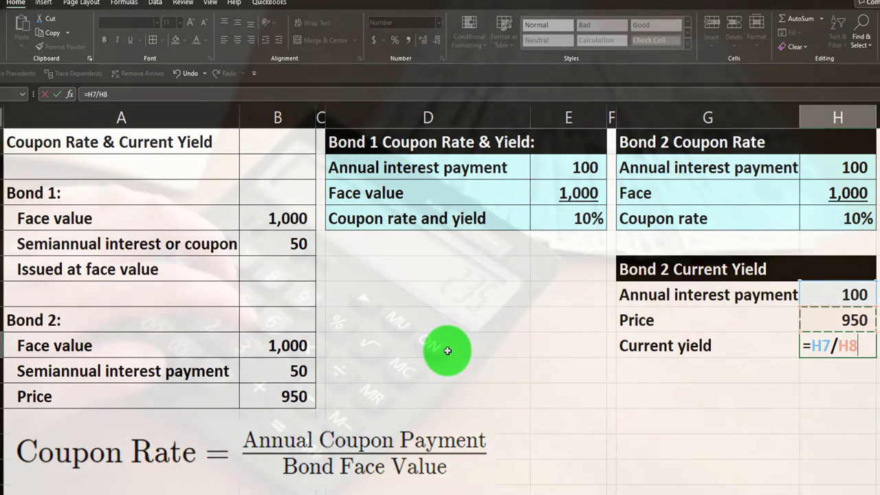
key("Return")
key("Up")
key("Right")
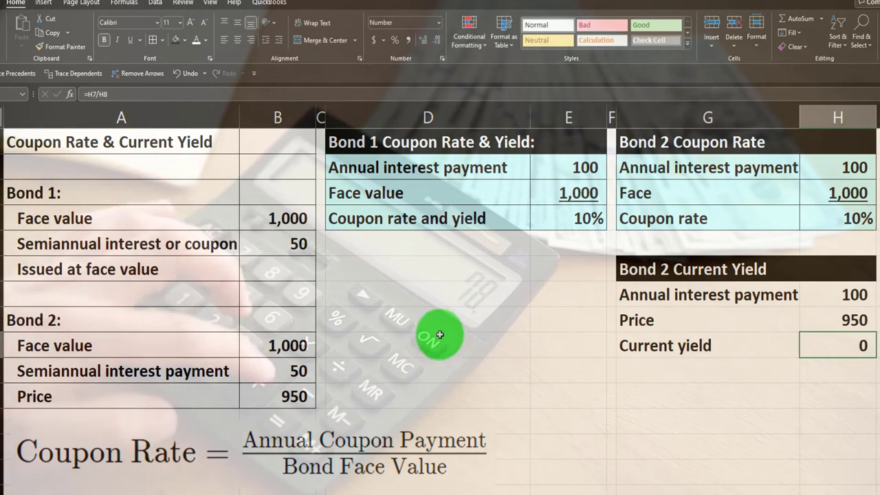
- Format the current yield as a percentage with two decimals, showing 10.53%
left_click(394, 40)
left_click(424, 42)
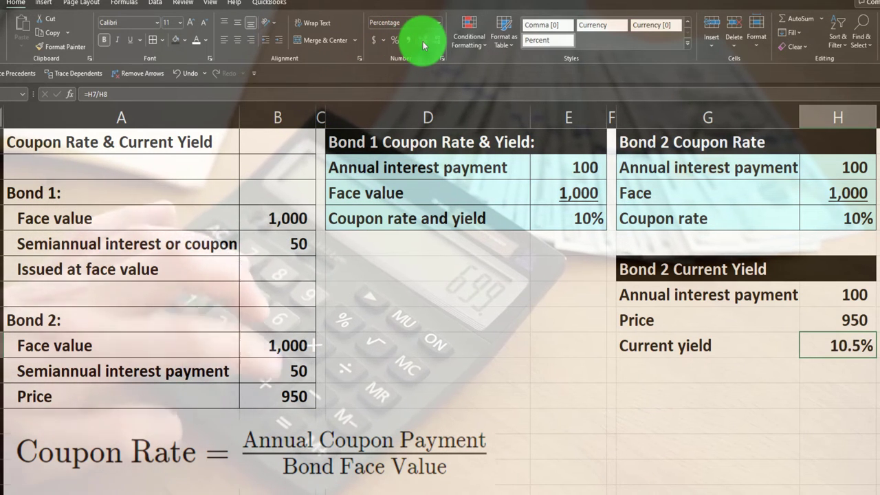
left_click(423, 41)
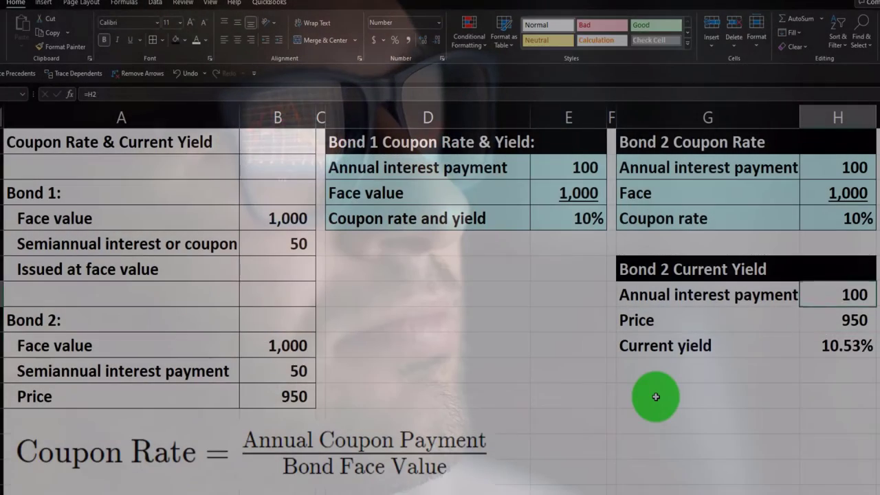
key("Up")
key("Up")
key("Up")
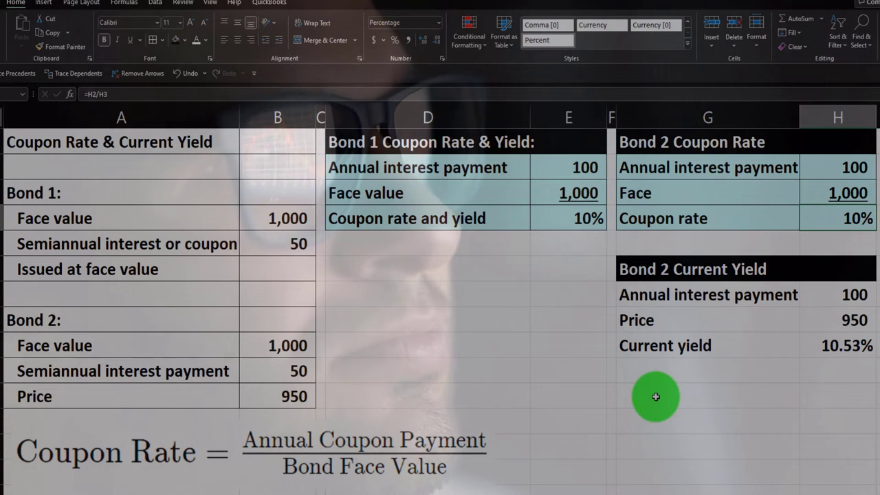
key("Down")
key("Down")
key("Down")
key("Down")
key("Down")
key("Down")
key("Left")
key("Left")
key("Left")
key("Left")
key("Left")
key("Left")
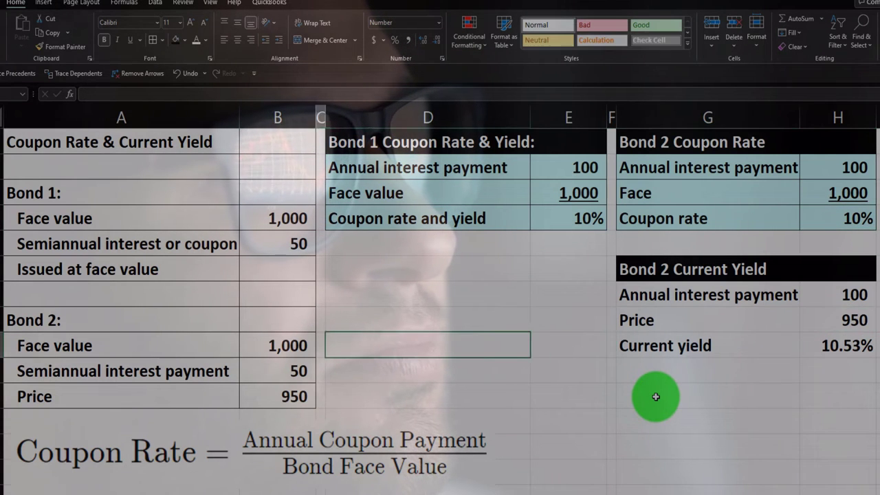
key("Down")
key("Down")
key("Down")
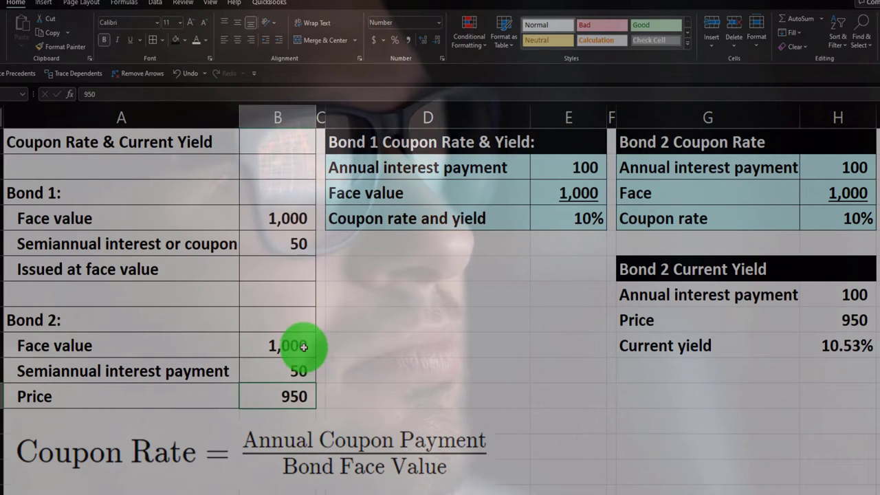
type("1000")
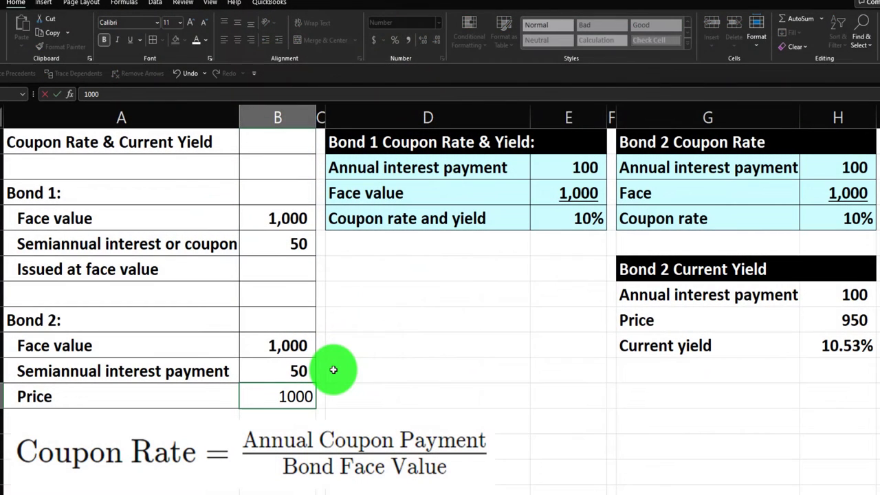
key("ctrl+Return")
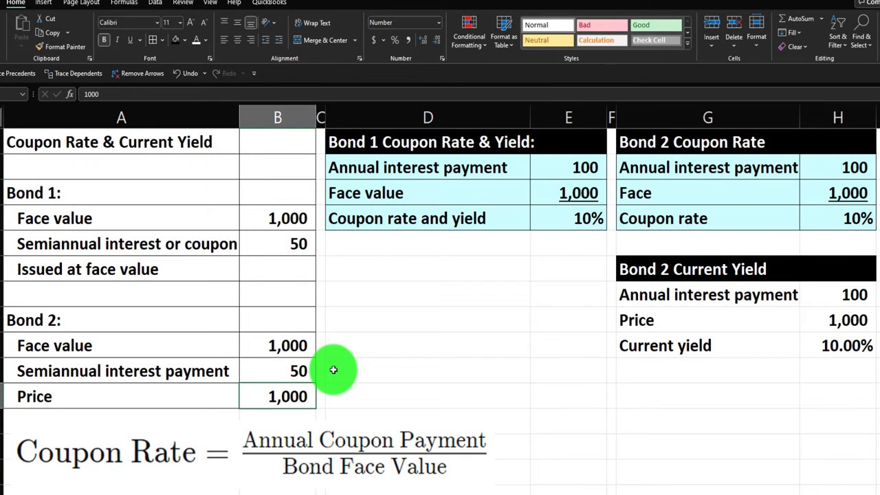
left_click(832, 346)
left_click(849, 218)
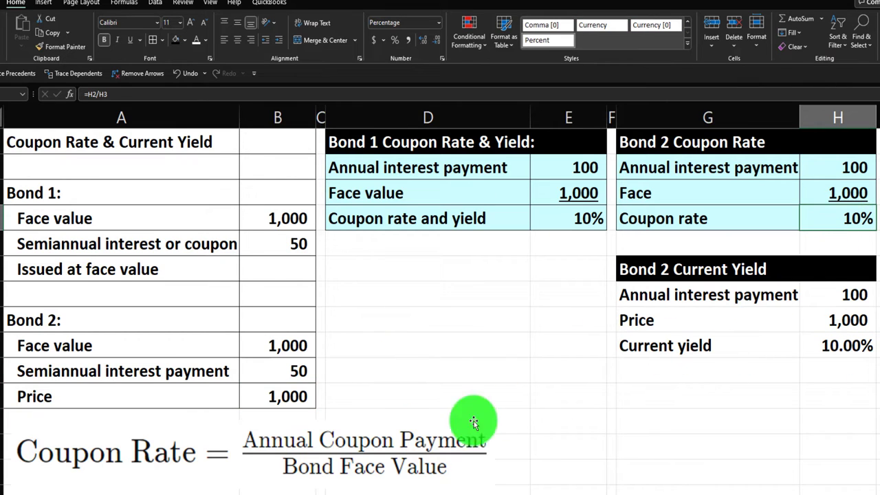
left_click(290, 397)
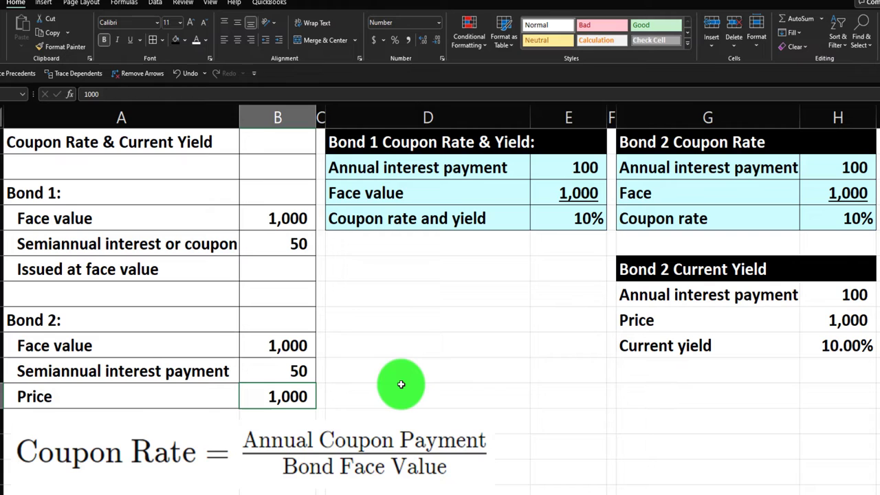
type("1500")
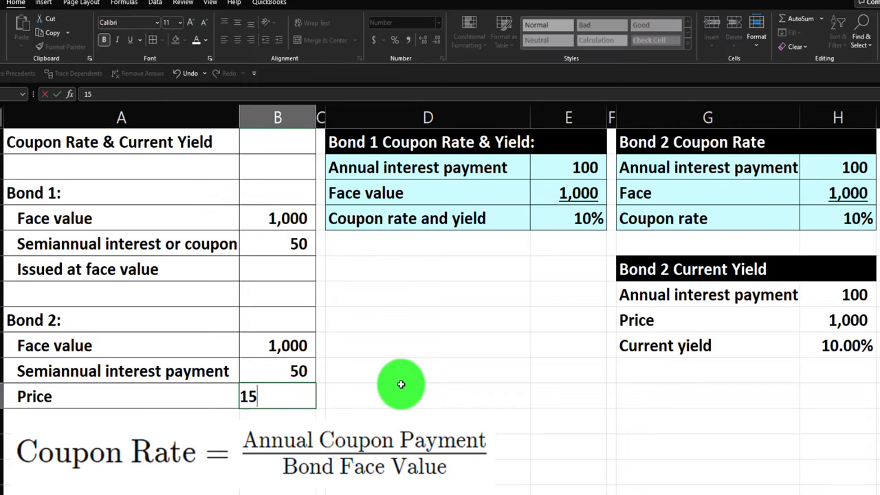
key("Return")
key("Up")
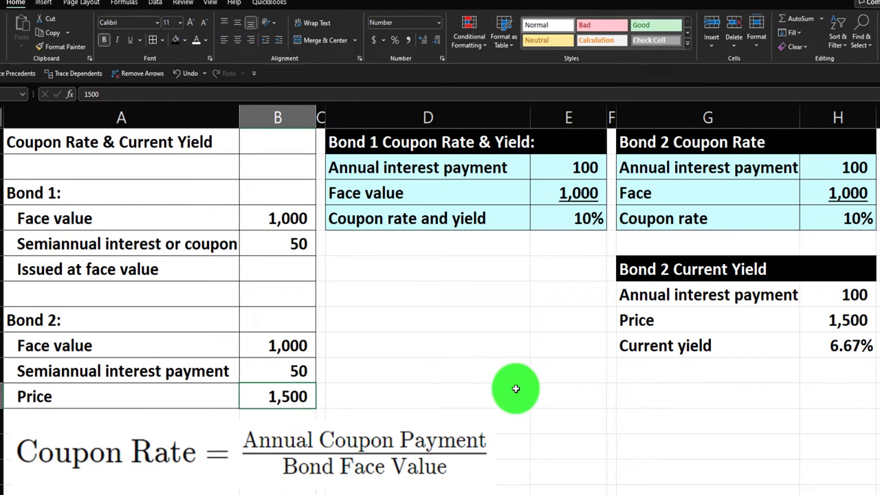
left_click(845, 345)
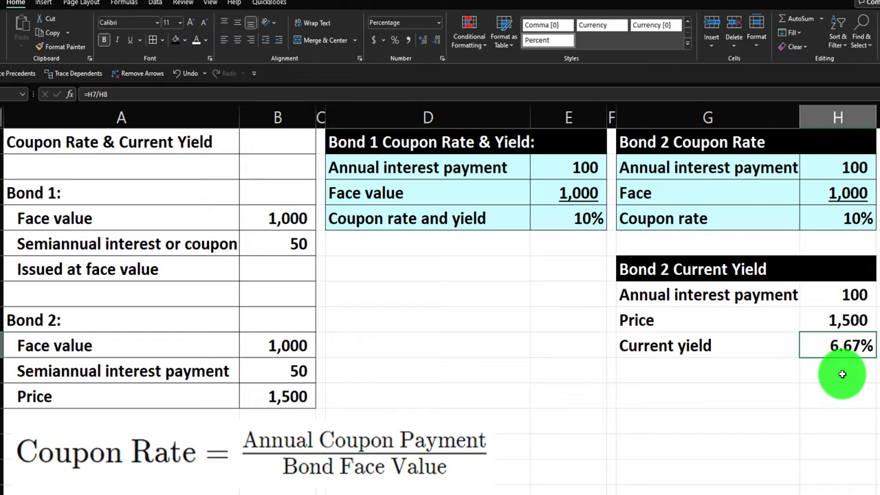
key("Up")
key("Down")
key("Left")
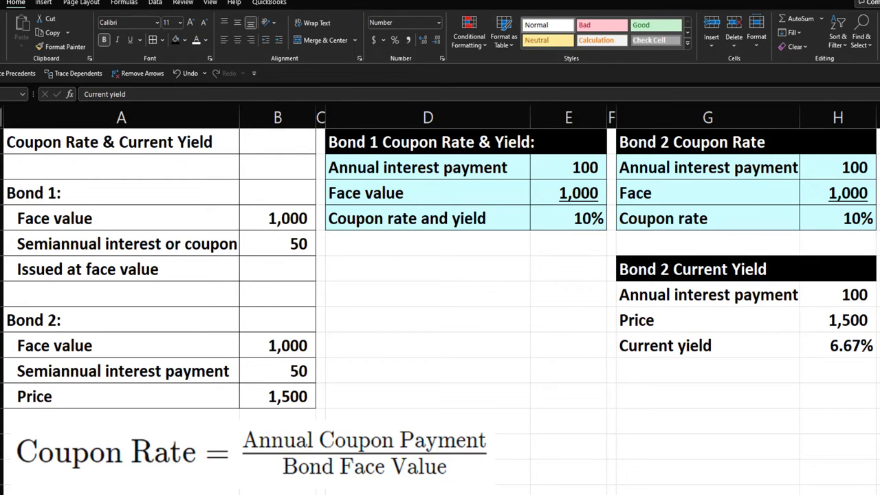
key("ctrl+z")
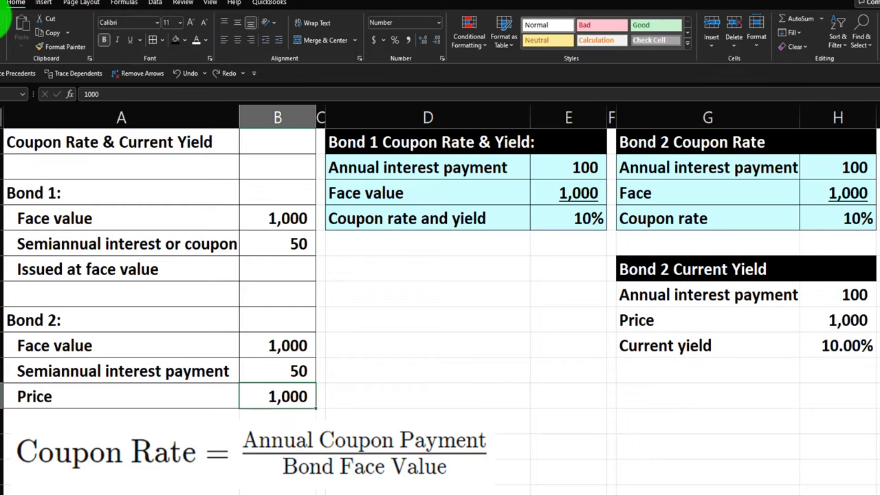
key("ctrl+z")
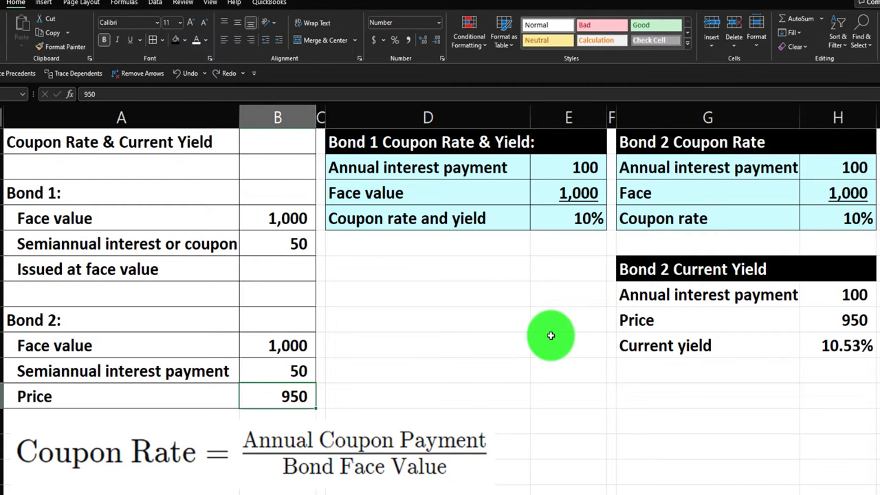
- Give G11:H13 all borders and the same light teal fill as the other blocks
left_click_drag(654, 294, 824, 337)
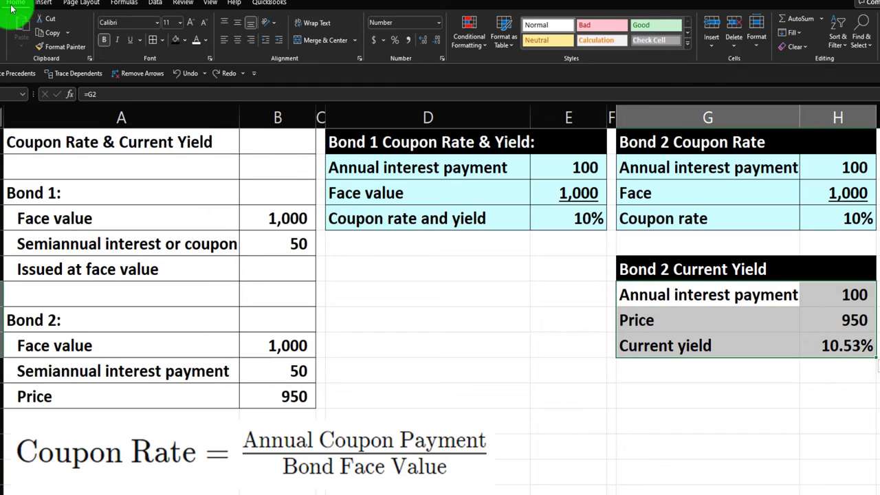
left_click(153, 40)
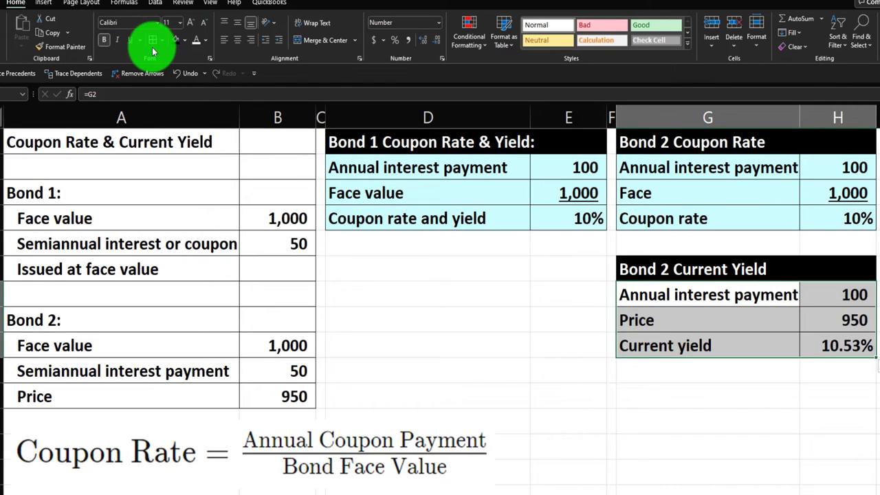
left_click(184, 40)
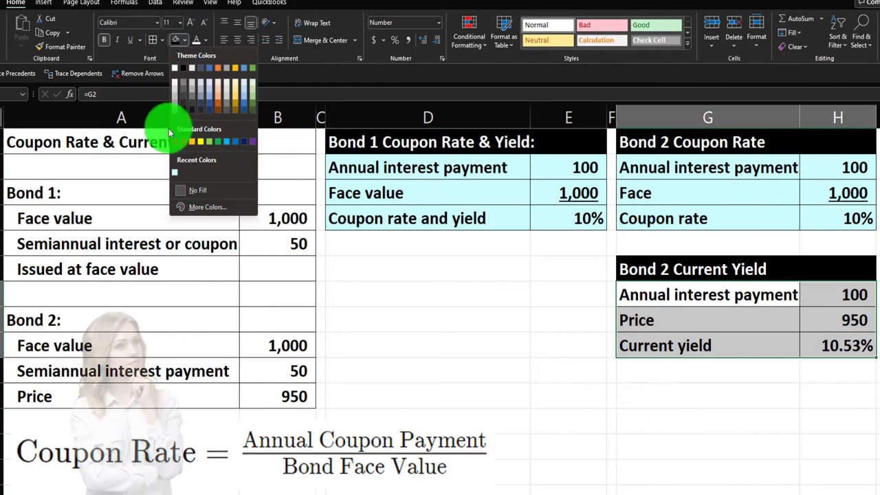
left_click(175, 172)
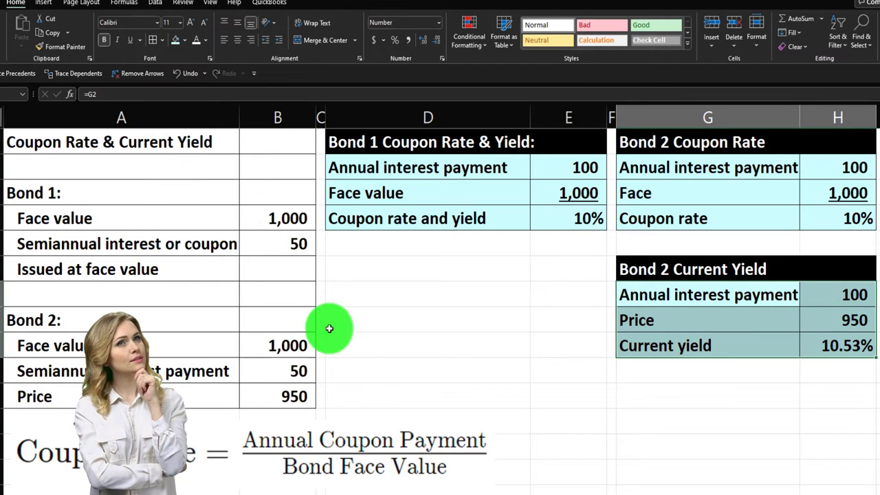
left_click(367, 328)
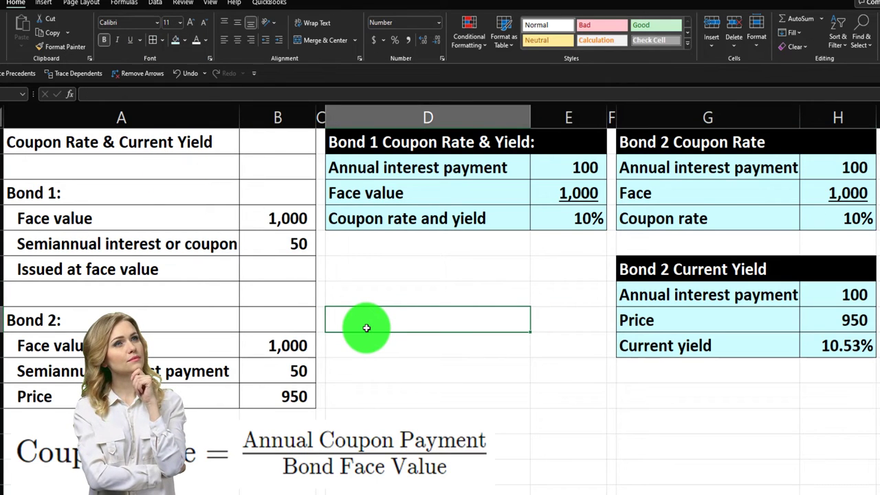
left_click(276, 220)
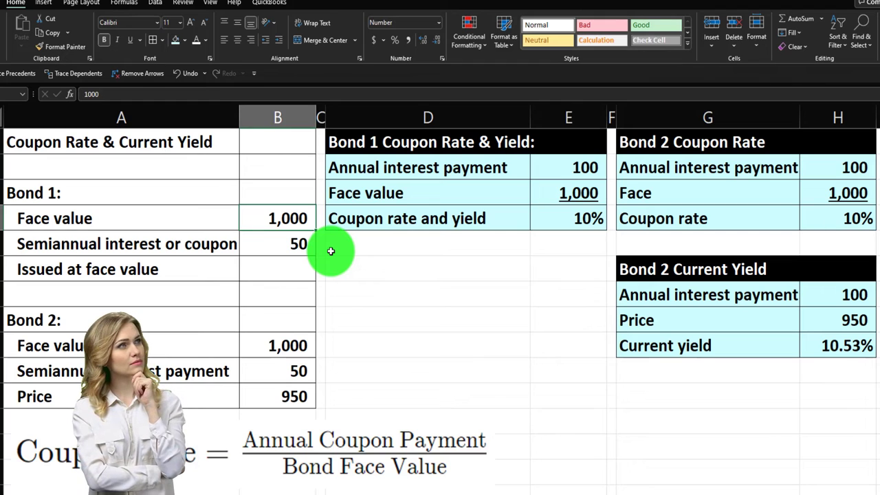
key("Down")
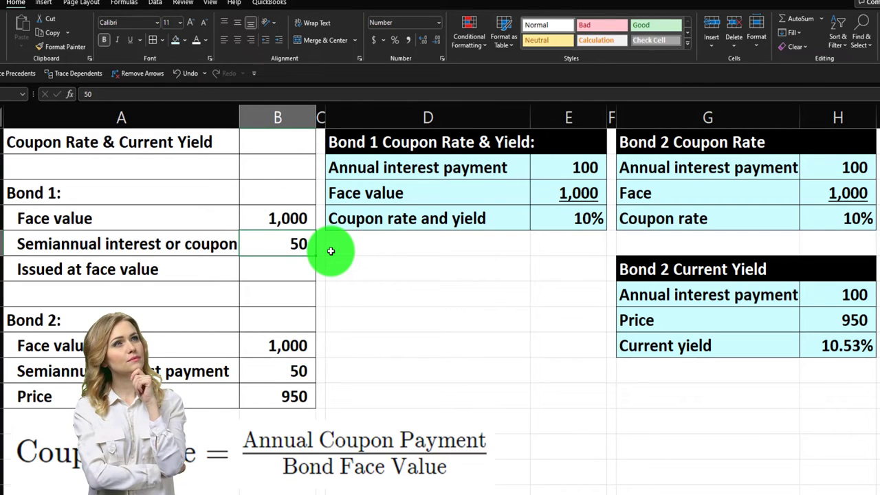
key("Up")
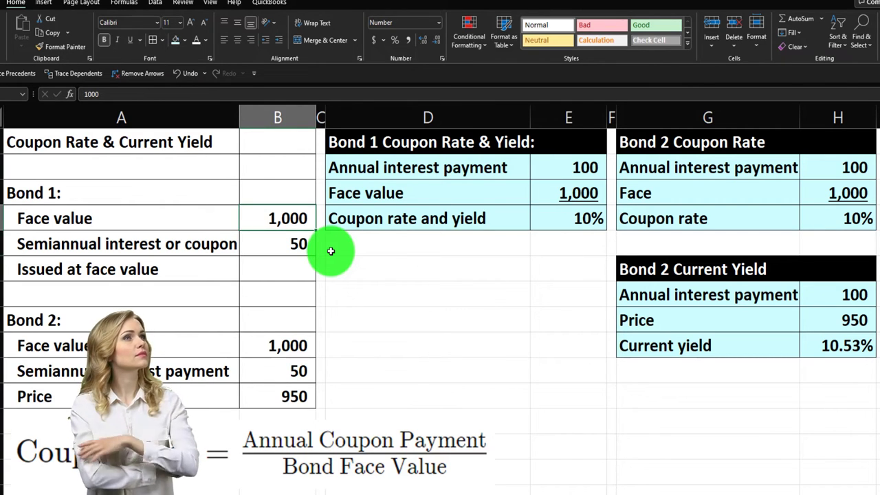
key("Right")
key("Right")
key("Right")
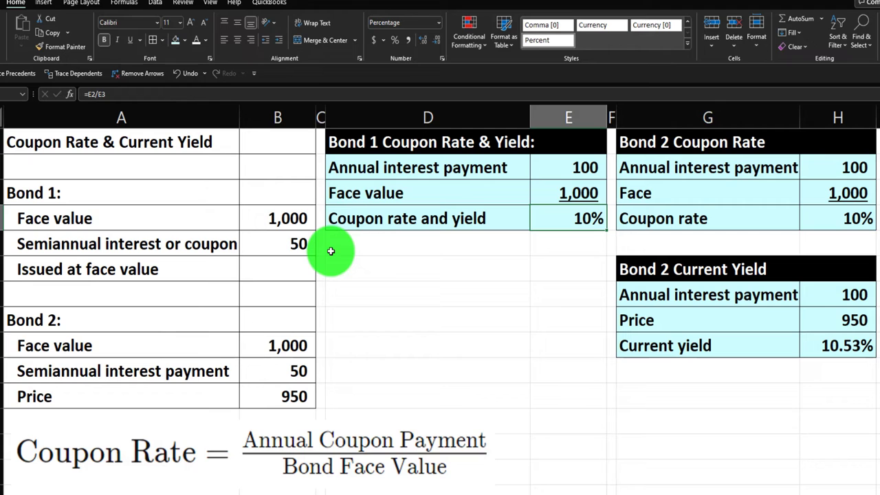
key("Left")
key("Left")
key("Left")
key("Down")
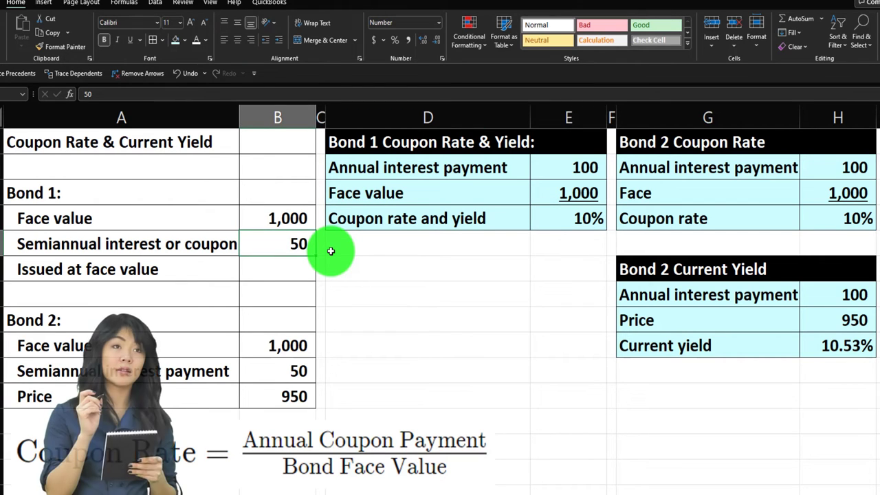
key("Up")
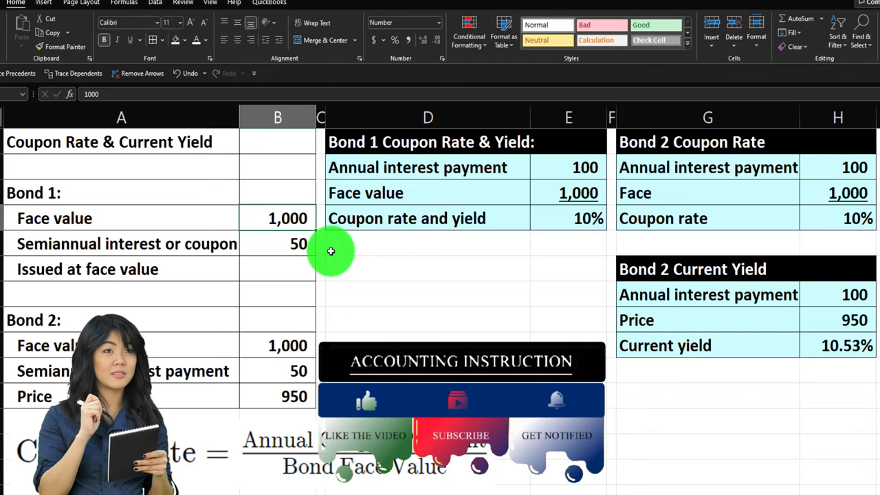
key("Down")
key("Down")
key("Down")
key("Down")
key("Down")
key("Down")
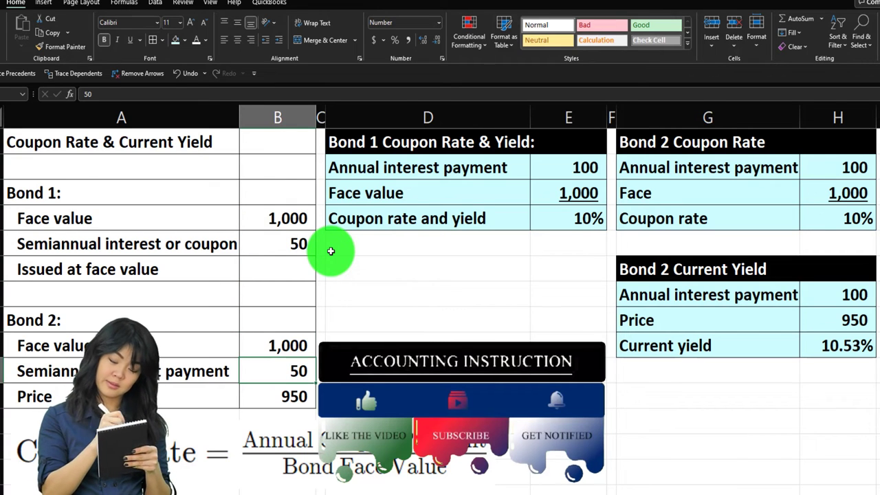
key("Down")
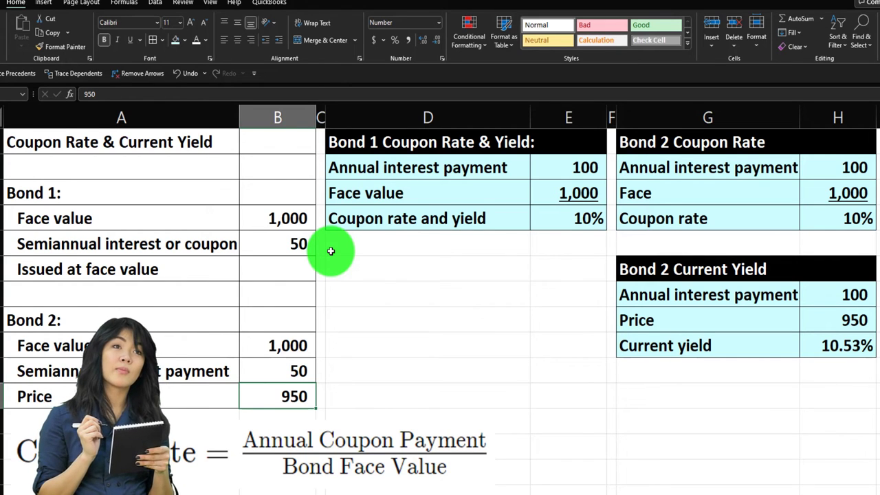
left_click(643, 262)
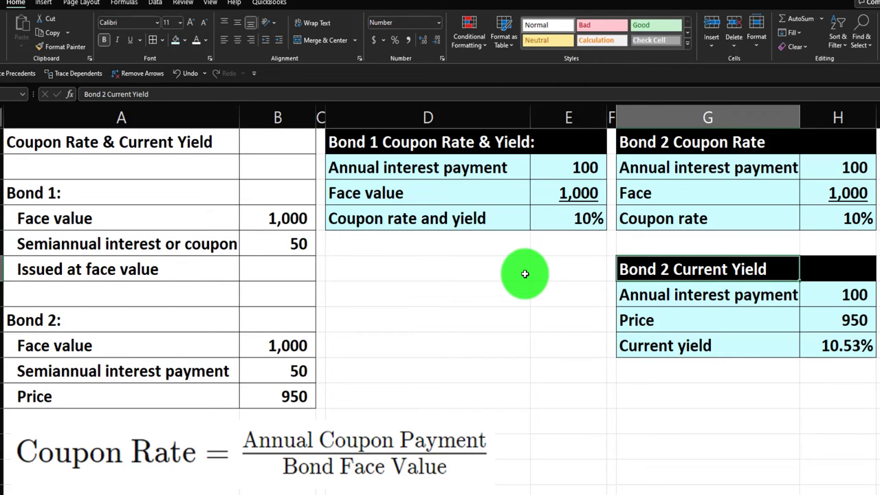
key("Down")
key("Right")
key("Down")
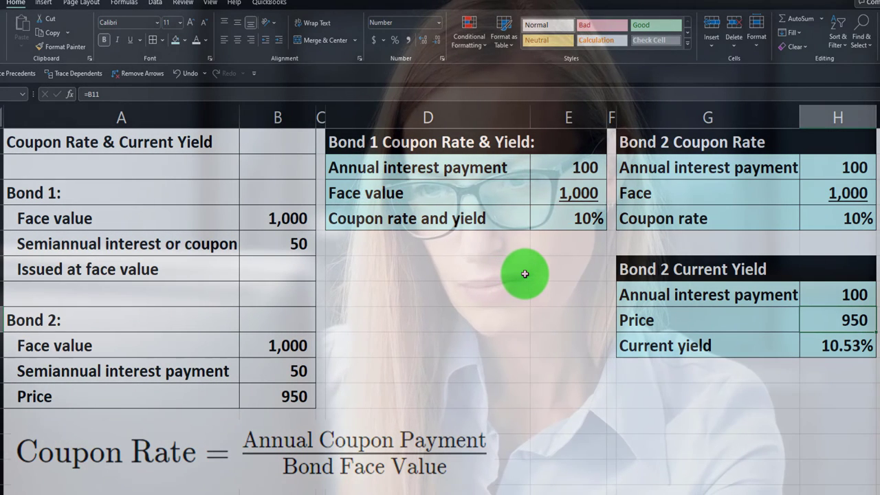
left_click(308, 396)
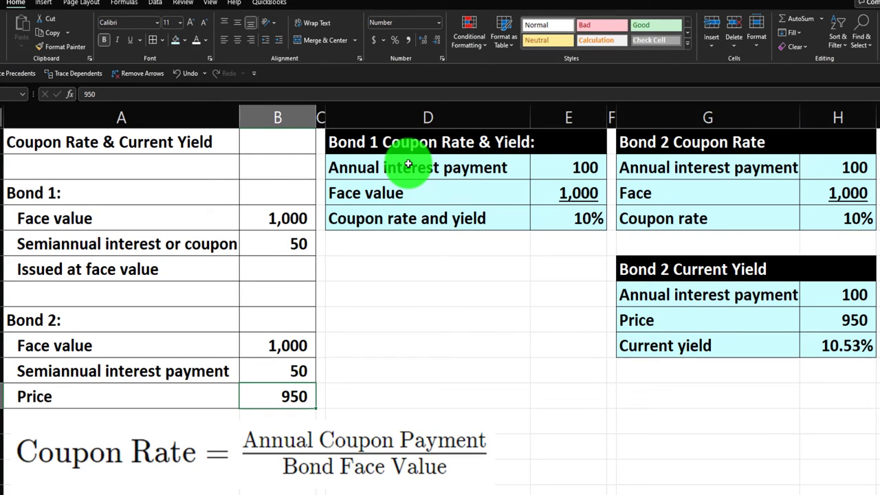
left_click(428, 310)
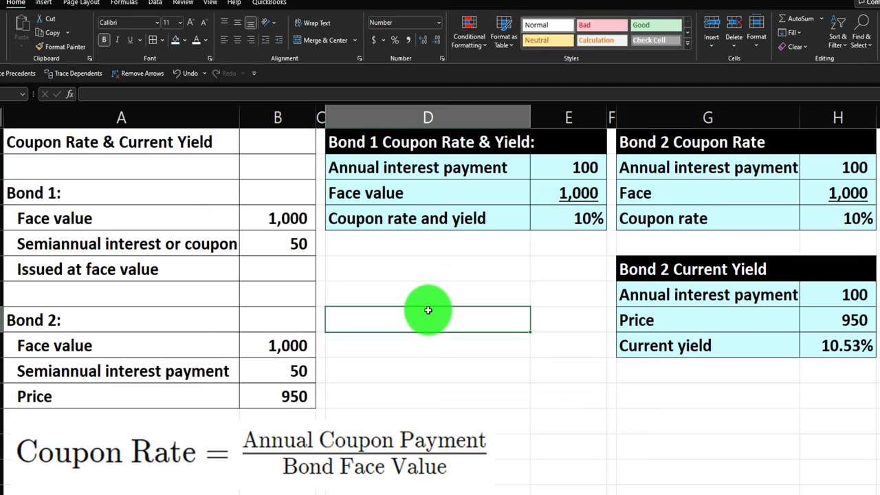